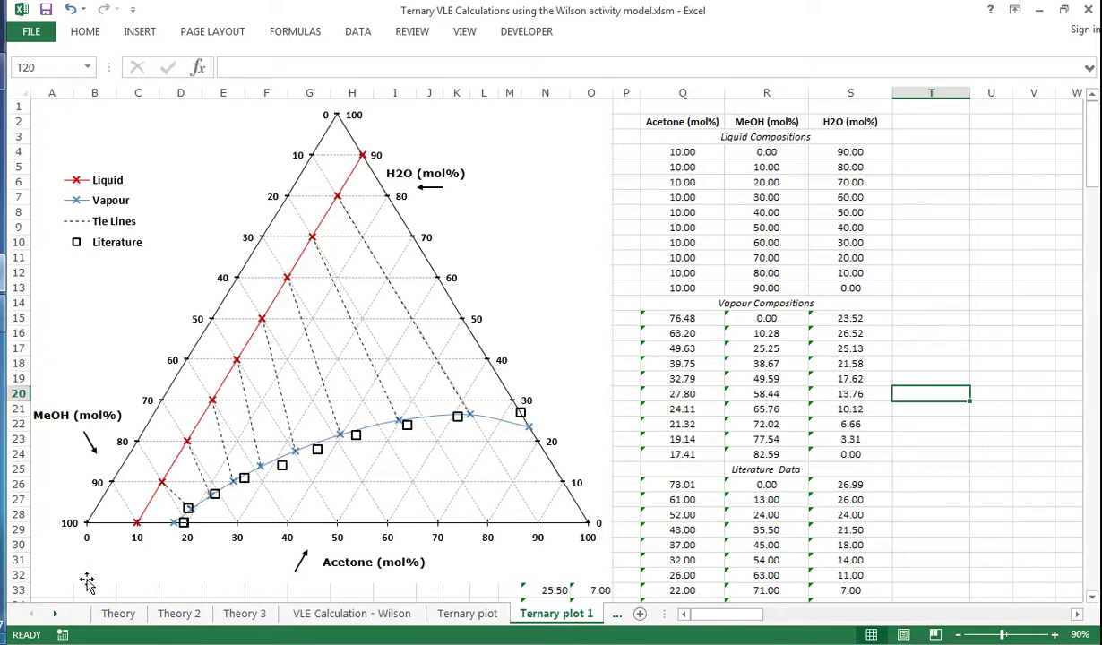
Show the Theory sheet with the Wilson ln γk equation, the Λij expression and variable definitions.
{"action": "left_click", "coordinate": [117, 613]}
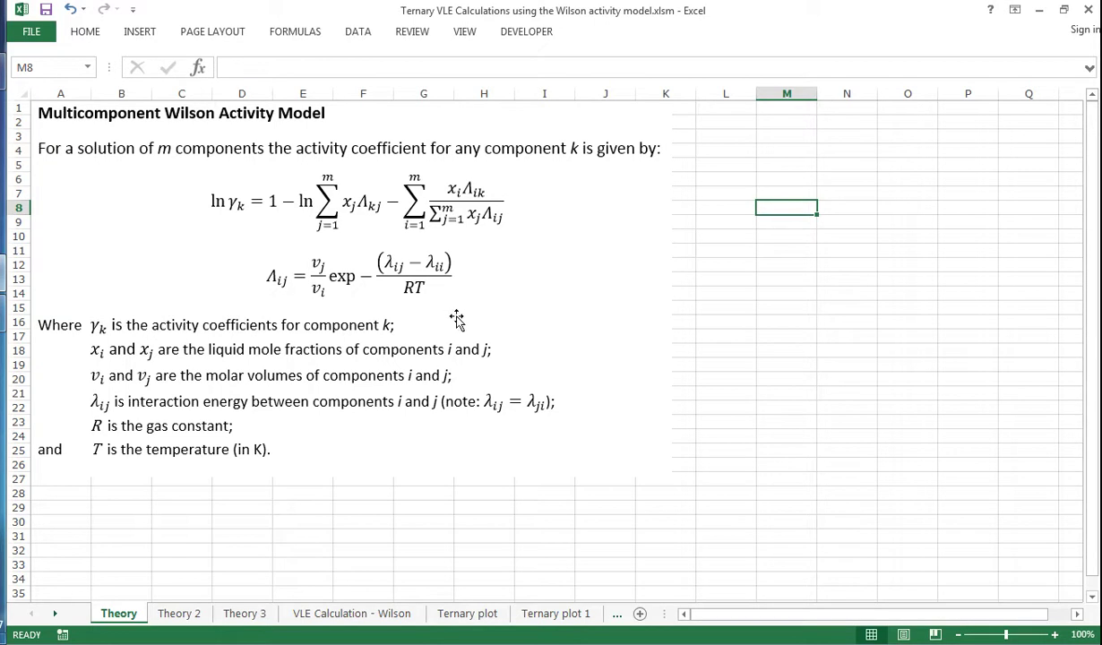
Move through Theory 2 to the Theory 3 sheet with the simplified ternary Wilson ln γ1–γ3 equations.
{"action": "left_click", "coordinate": [177, 618]}
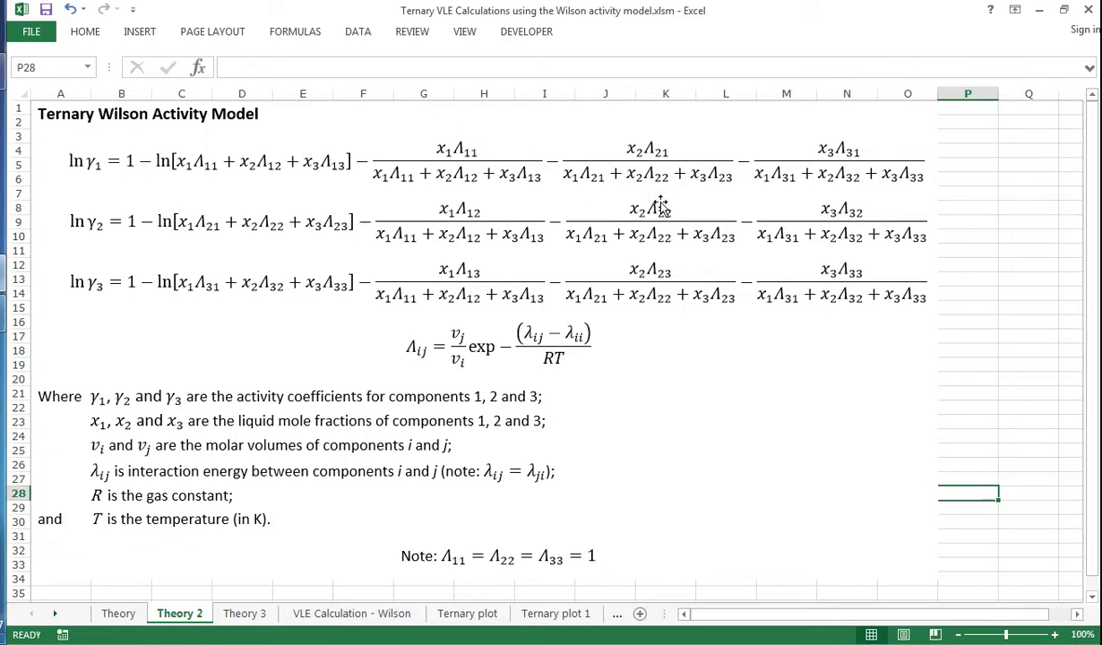
{"action": "left_click", "coordinate": [247, 624]}
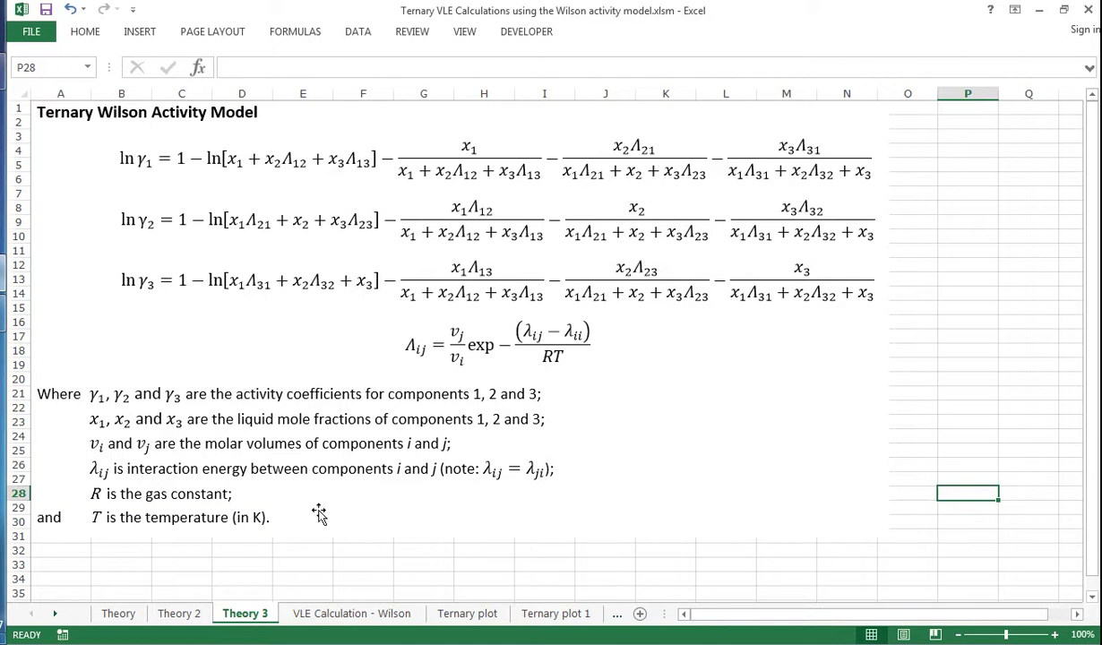
Open the VLE Calculation - Wilson sheet at column A and point out components 1–3: acetone, methanol, water.
{"action": "left_click", "coordinate": [391, 618]}
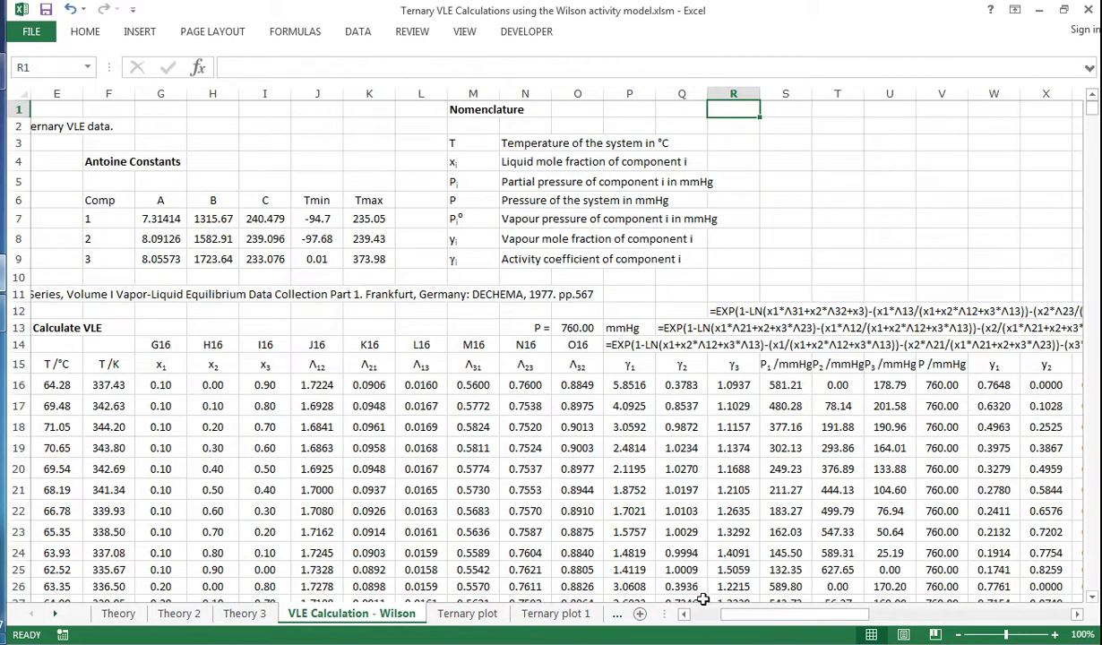
{"action": "left_click_drag", "start_coordinate": [747, 621], "coordinate": [715, 621]}
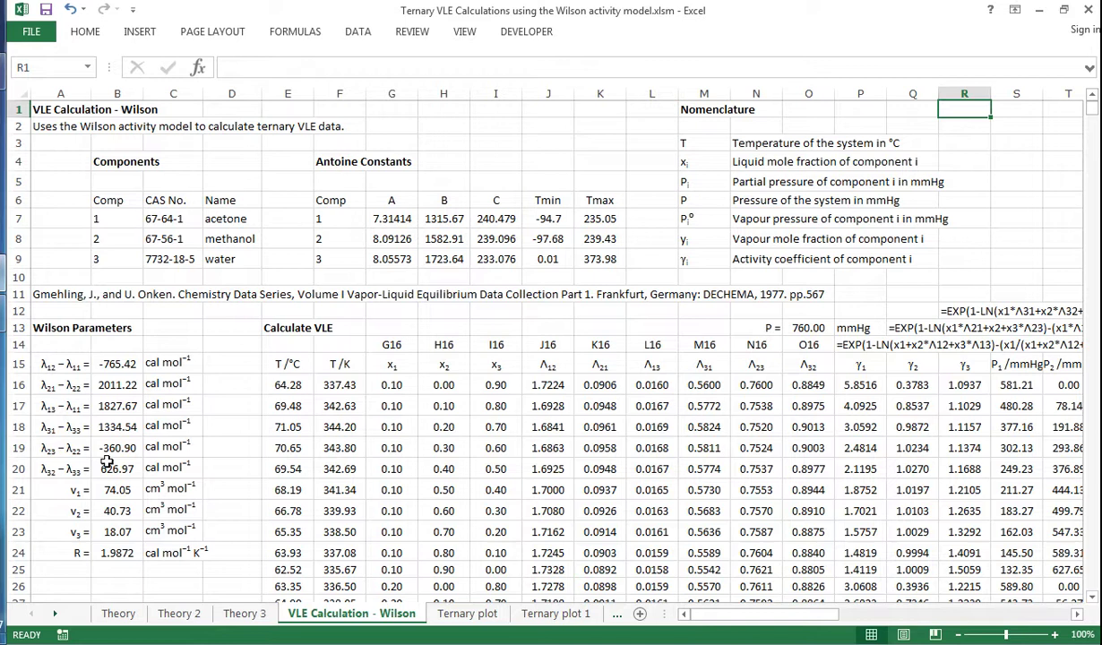
{"action": "left_click", "coordinate": [226, 215]}
{"action": "left_click", "coordinate": [224, 238]}
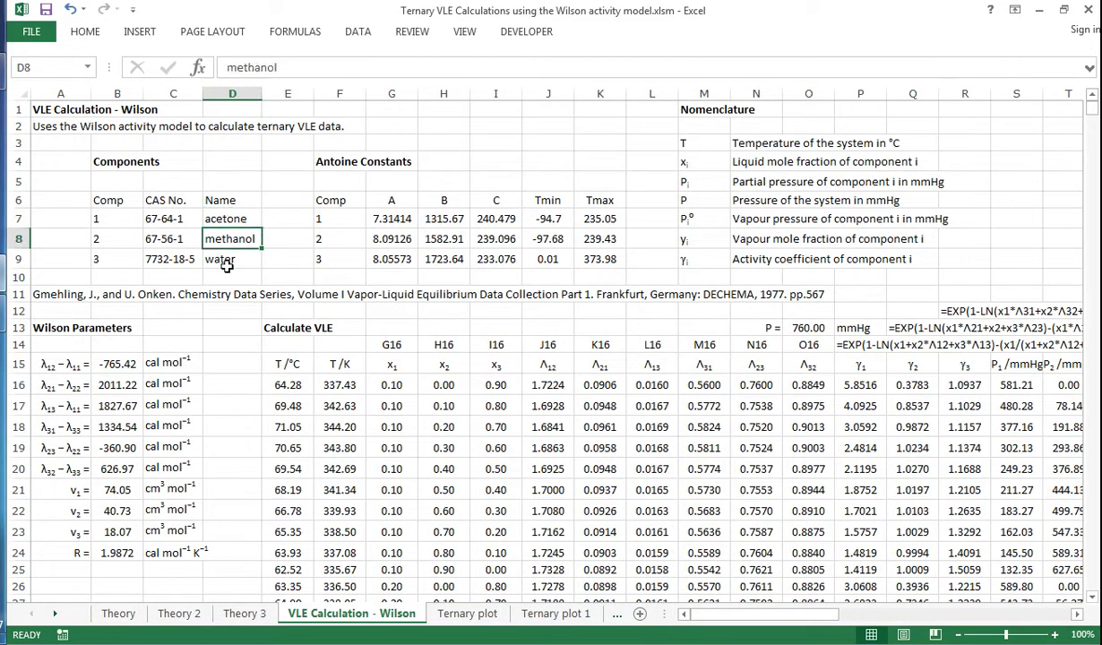
{"action": "left_click", "coordinate": [226, 261]}
{"action": "left_click", "coordinate": [100, 215]}
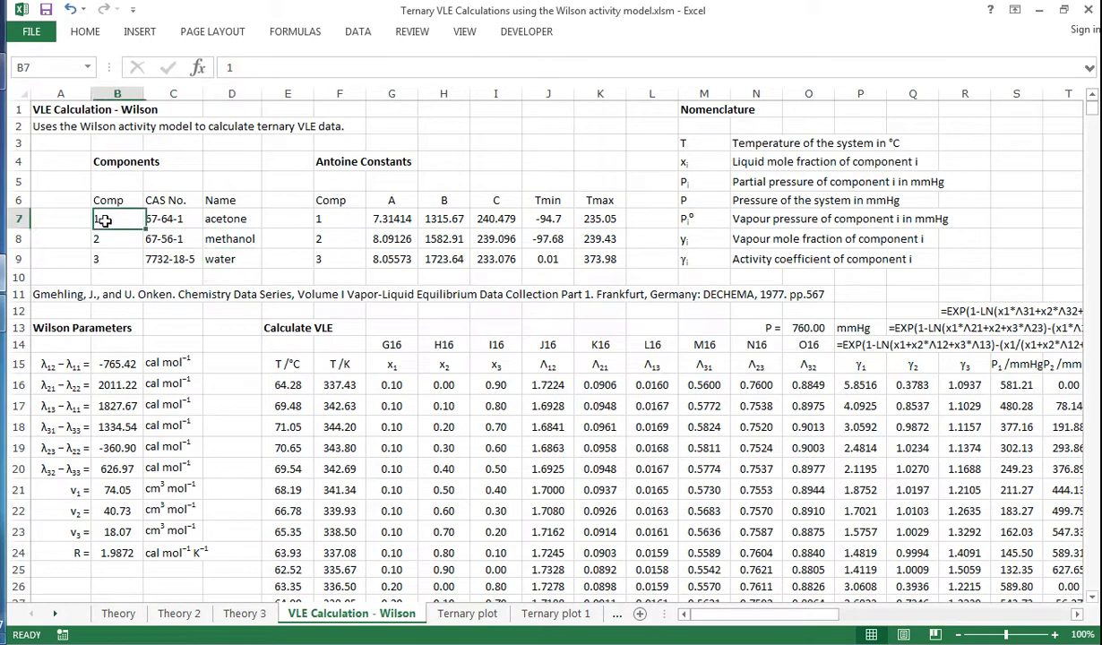
{"action": "left_click", "coordinate": [108, 243]}
{"action": "left_click", "coordinate": [110, 256]}
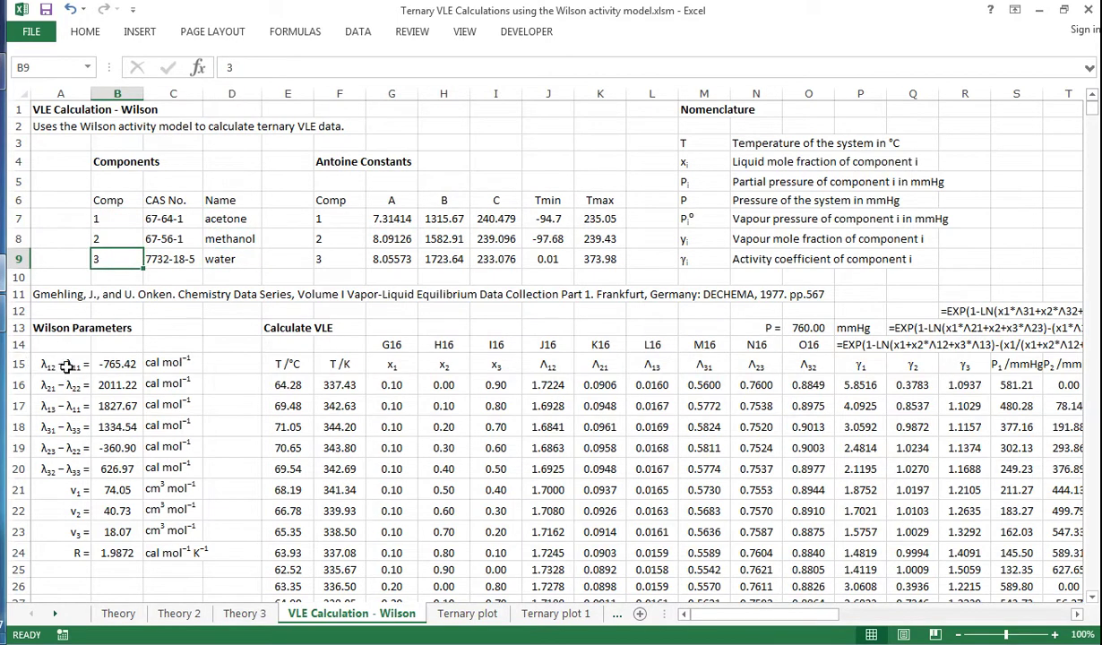
Highlight the λ12, λ13, λ23 Wilson parameter pairs, molar volumes v1–v3 and mole fractions x1–x3.
{"action": "left_click_drag", "start_coordinate": [61, 365], "coordinate": [140, 386]}
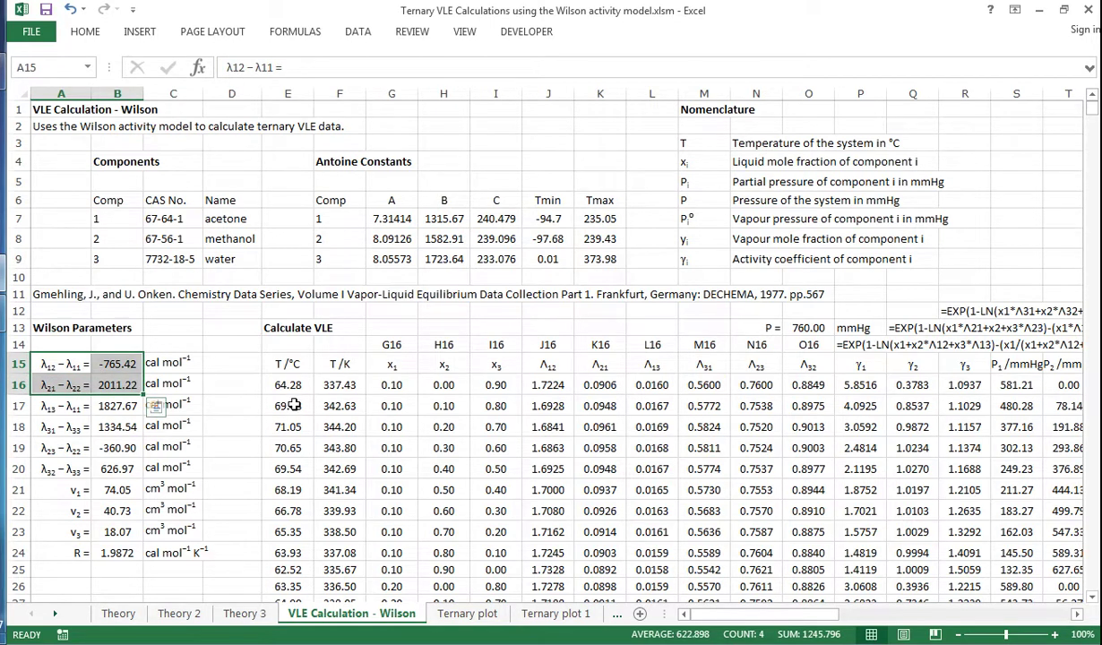
{"action": "left_click_drag", "start_coordinate": [47, 399], "coordinate": [148, 419]}
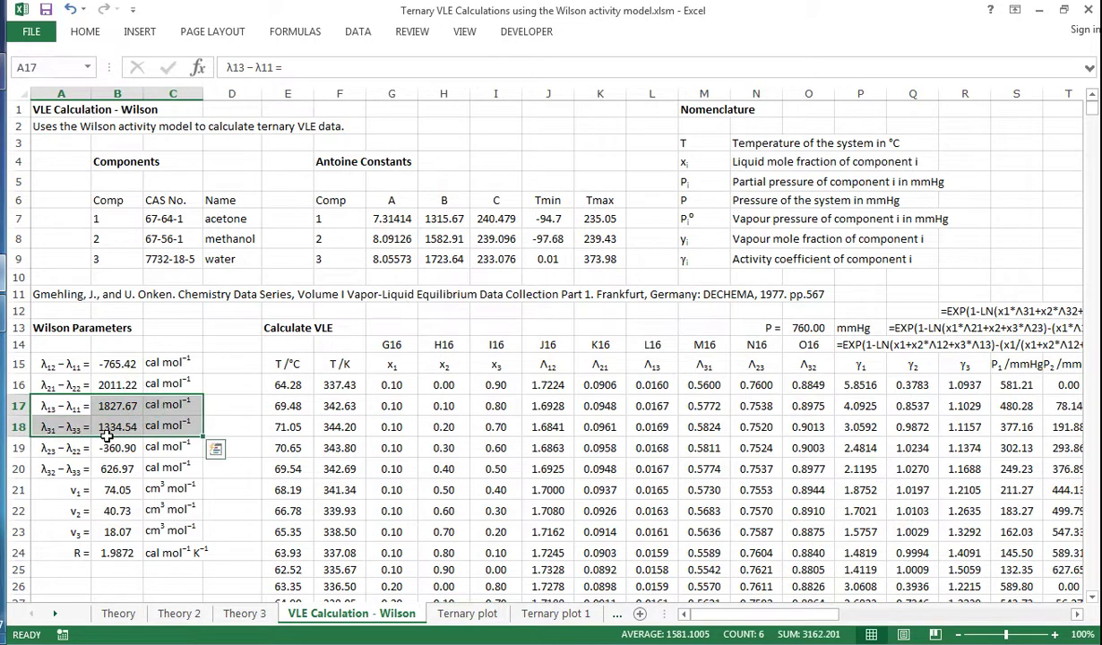
{"action": "left_click_drag", "start_coordinate": [59, 448], "coordinate": [154, 466]}
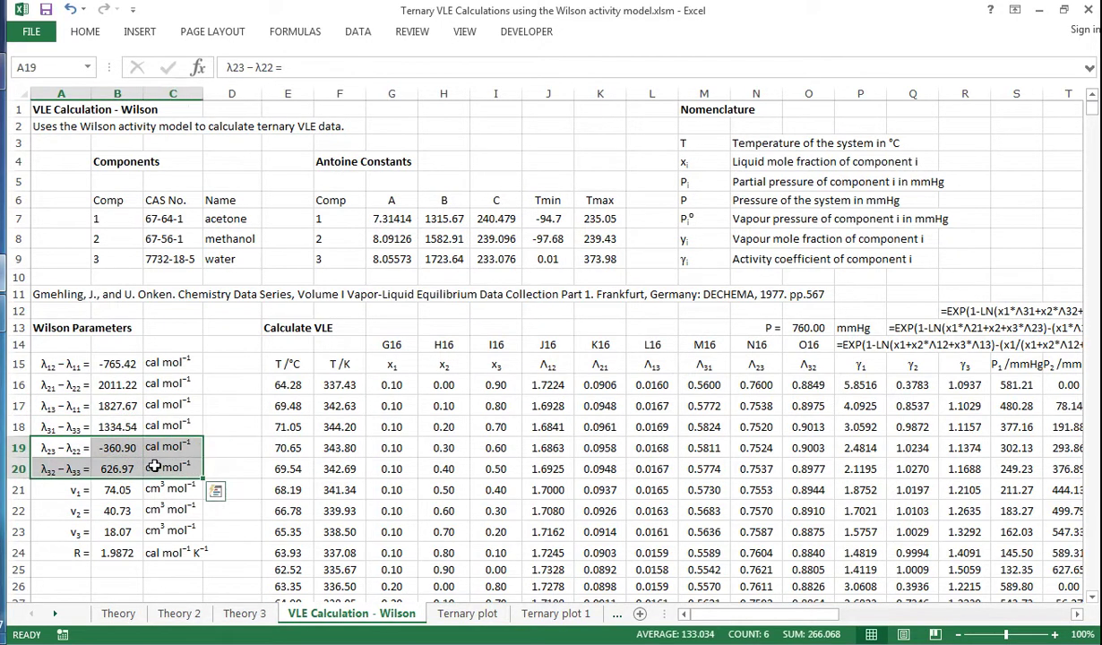
{"action": "left_click", "coordinate": [119, 489]}
{"action": "left_click", "coordinate": [119, 509]}
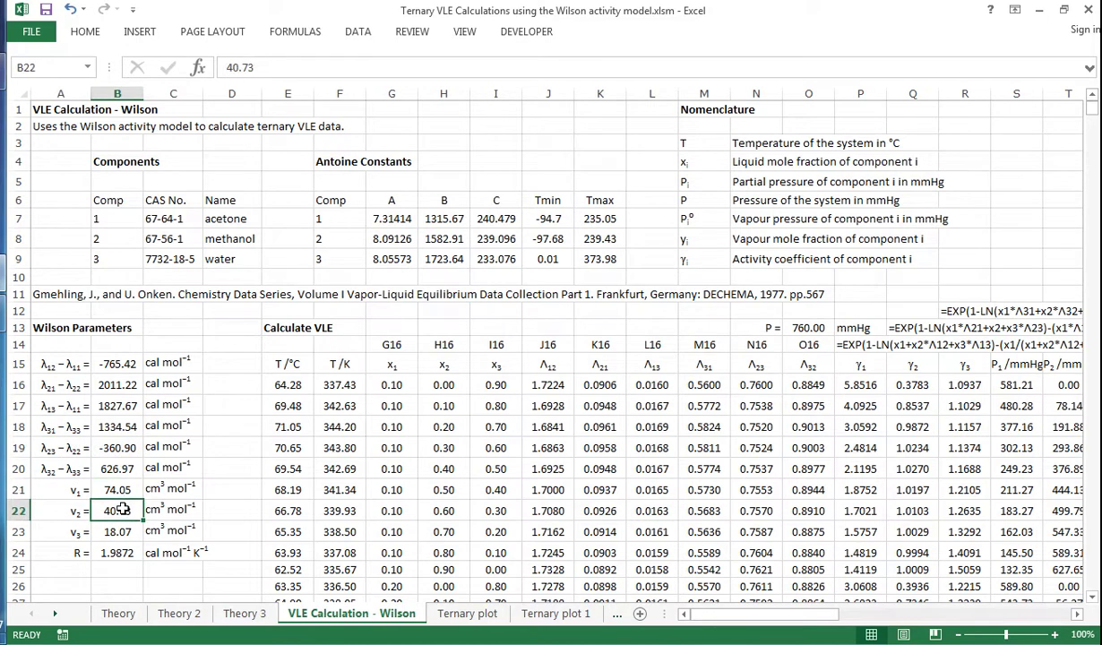
{"action": "left_click", "coordinate": [119, 529]}
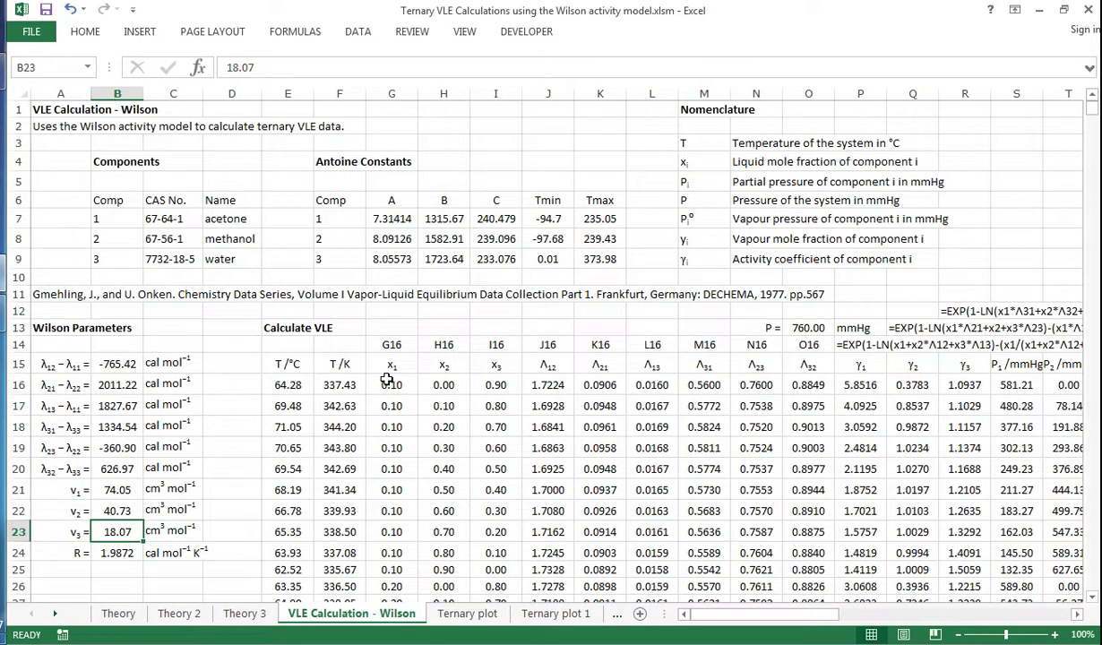
{"action": "left_click_drag", "start_coordinate": [386, 379], "coordinate": [491, 484]}
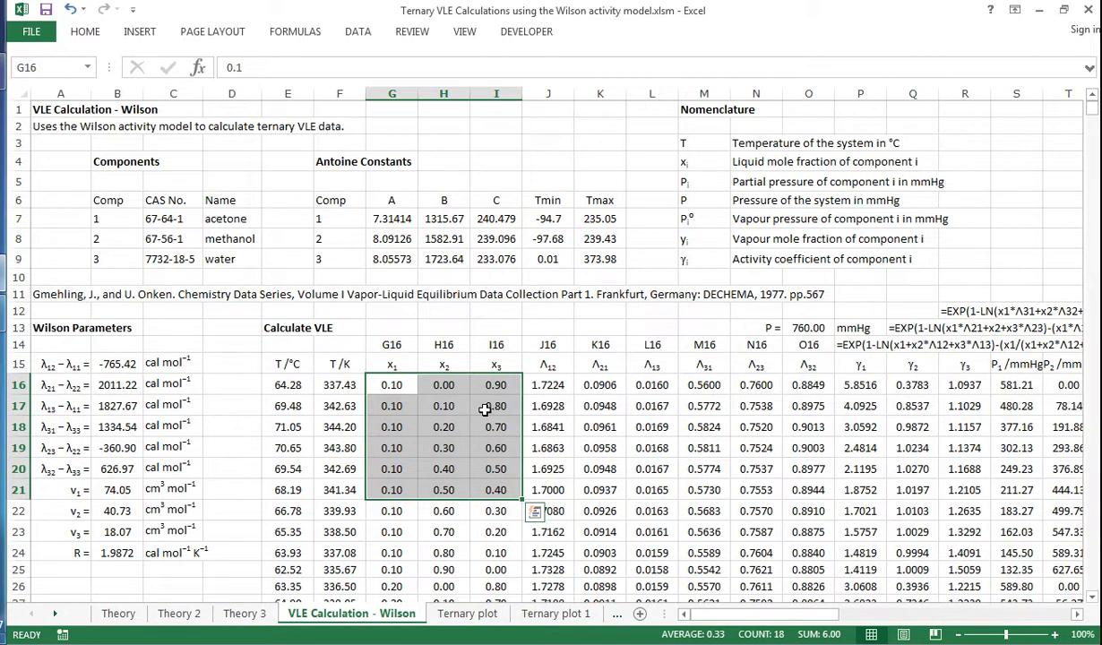
{"action": "left_click", "coordinate": [547, 385]}
{"action": "left_click", "coordinate": [593, 385]}
{"action": "left_click", "coordinate": [649, 385]}
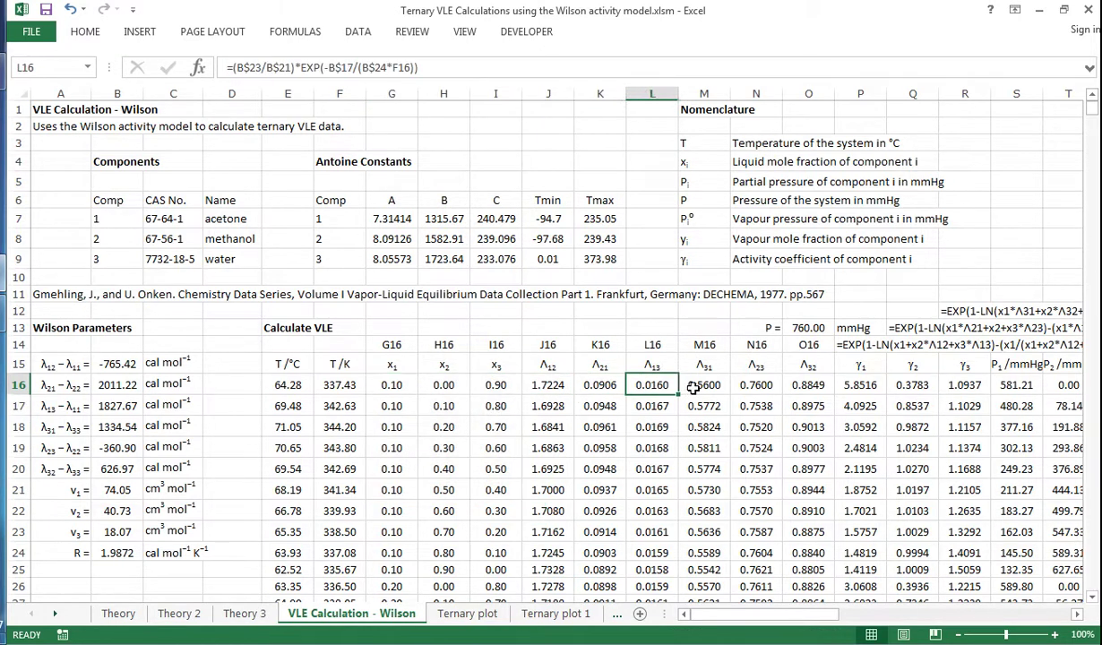
{"action": "left_click", "coordinate": [682, 386]}
{"action": "left_click", "coordinate": [732, 385]}
{"action": "left_click", "coordinate": [538, 363]}
{"action": "left_click_drag", "start_coordinate": [637, 365], "coordinate": [823, 366]}
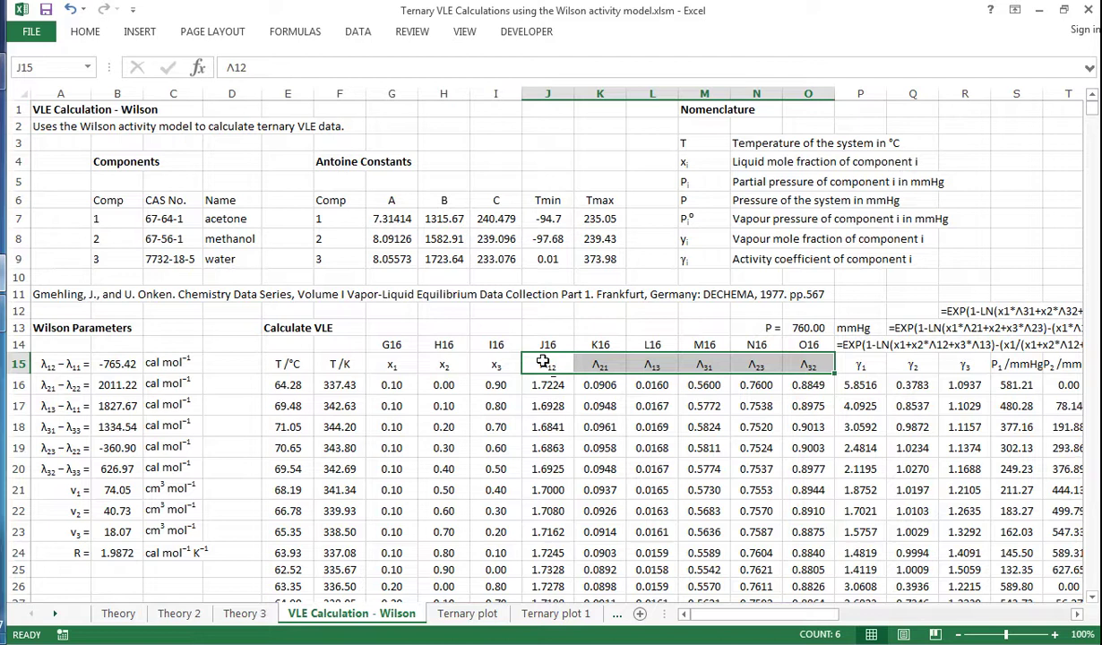
{"action": "left_click", "coordinate": [786, 358]}
{"action": "double_click", "coordinate": [557, 385]}
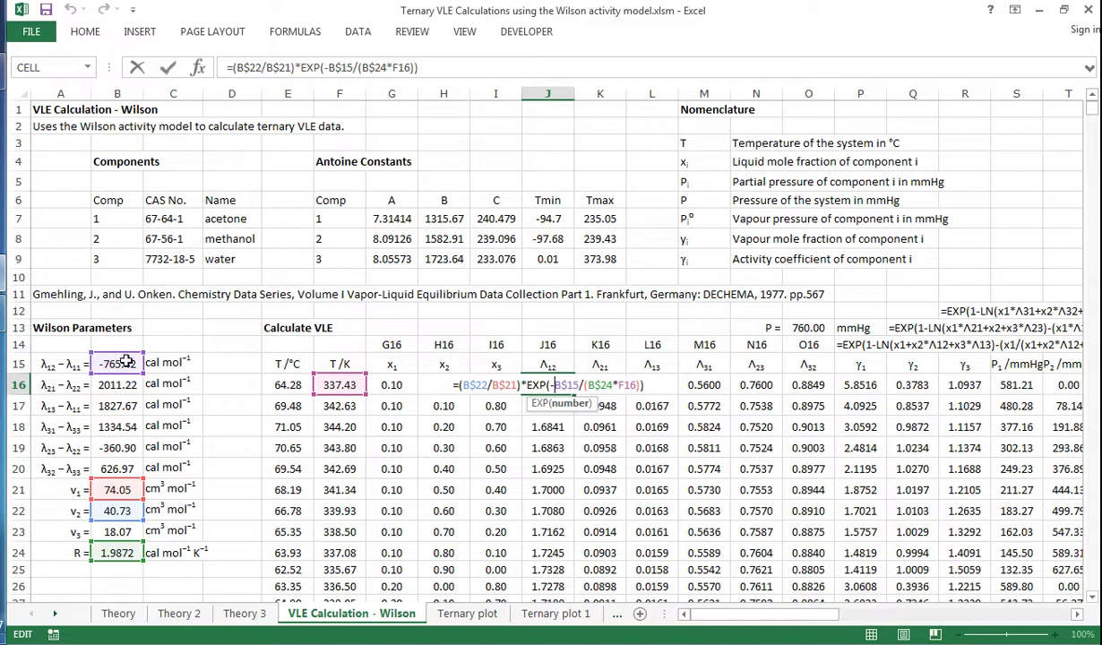
{"action": "key", "text": "ctrl+Return"}
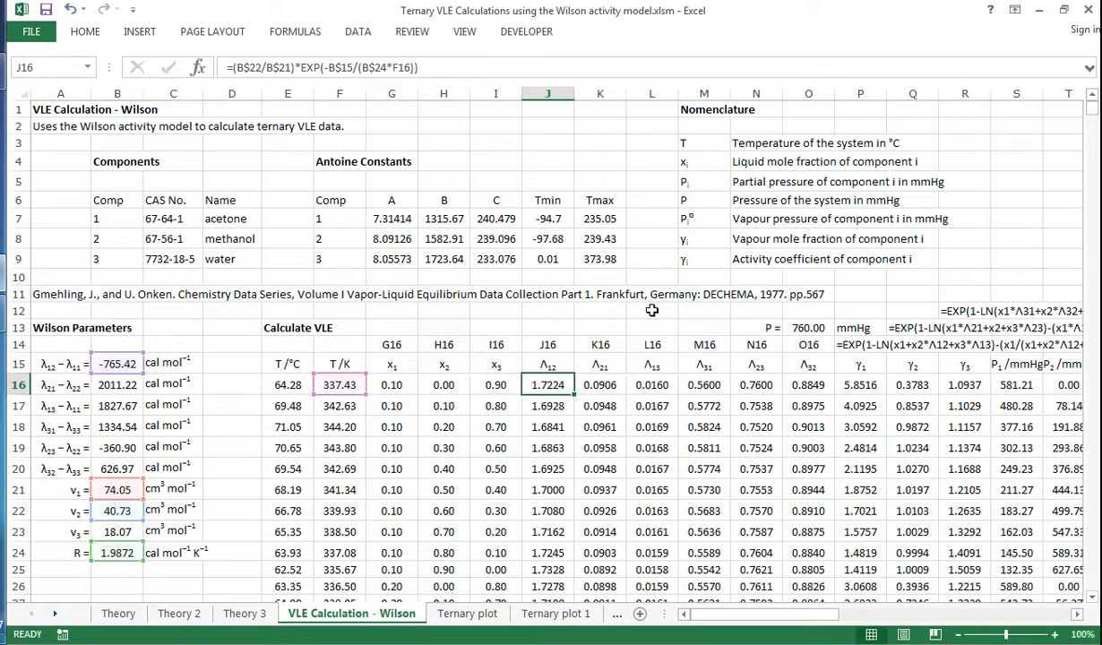
{"action": "left_click", "coordinate": [600, 383]}
{"action": "double_click", "coordinate": [600, 383]}
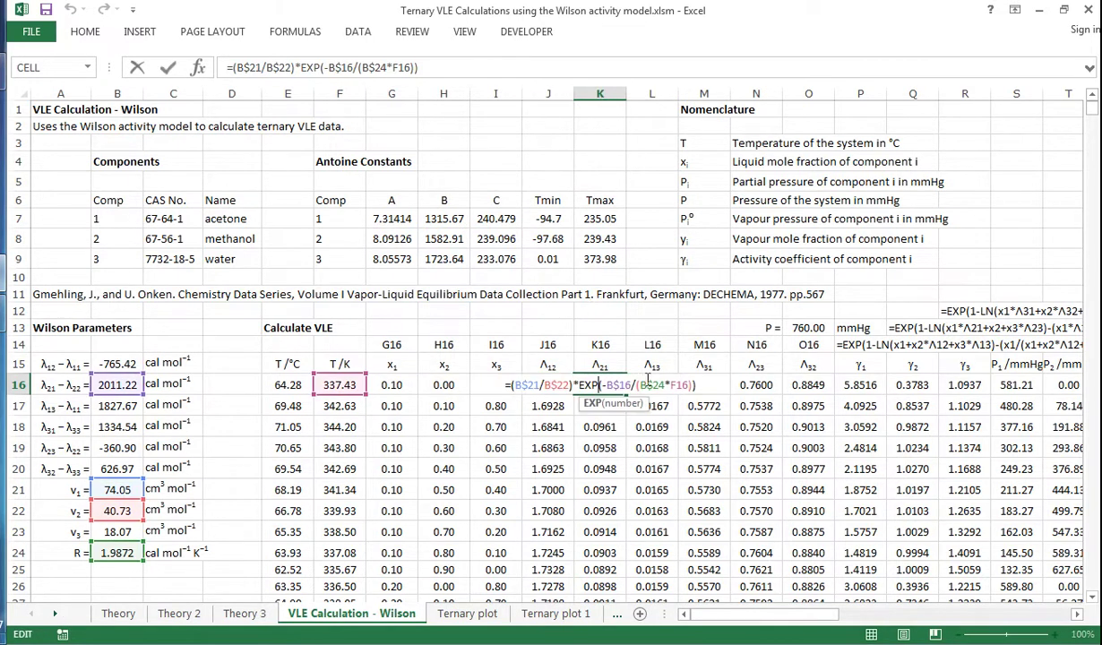
{"action": "key", "text": "ctrl+Return"}
{"action": "left_click", "coordinate": [649, 383]}
{"action": "double_click", "coordinate": [649, 384]}
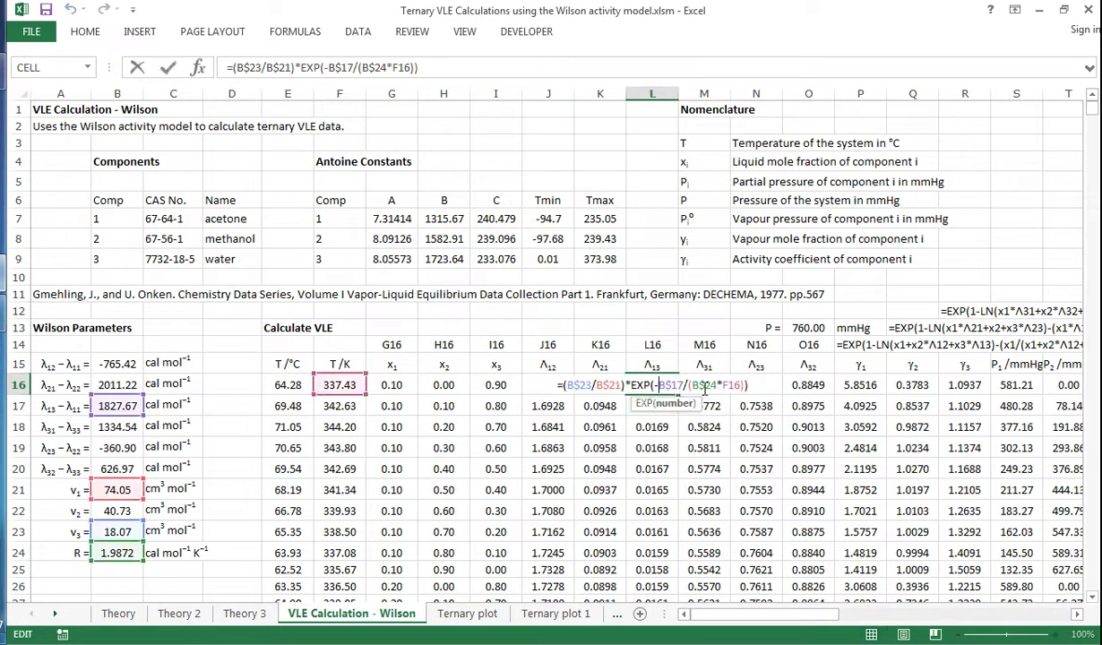
{"action": "key", "text": "ctrl+Return"}
{"action": "double_click", "coordinate": [714, 384]}
{"action": "key", "text": "ctrl+Return"}
{"action": "double_click", "coordinate": [753, 385]}
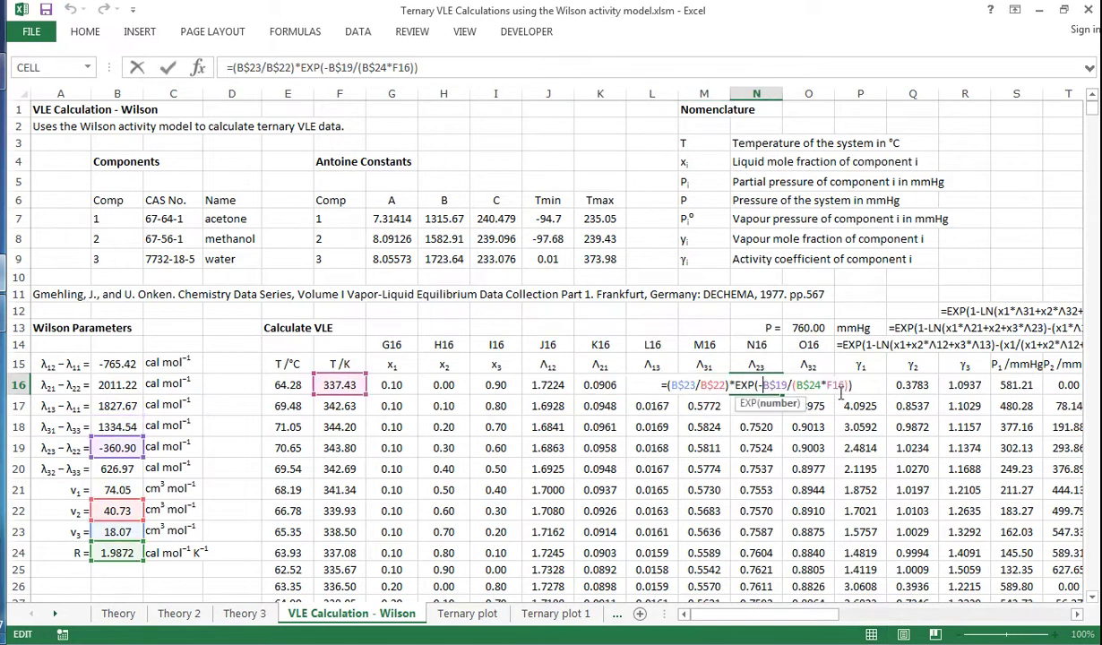
{"action": "key", "text": "ctrl+Return"}
{"action": "double_click", "coordinate": [810, 384]}
{"action": "key", "text": "ctrl+Return"}
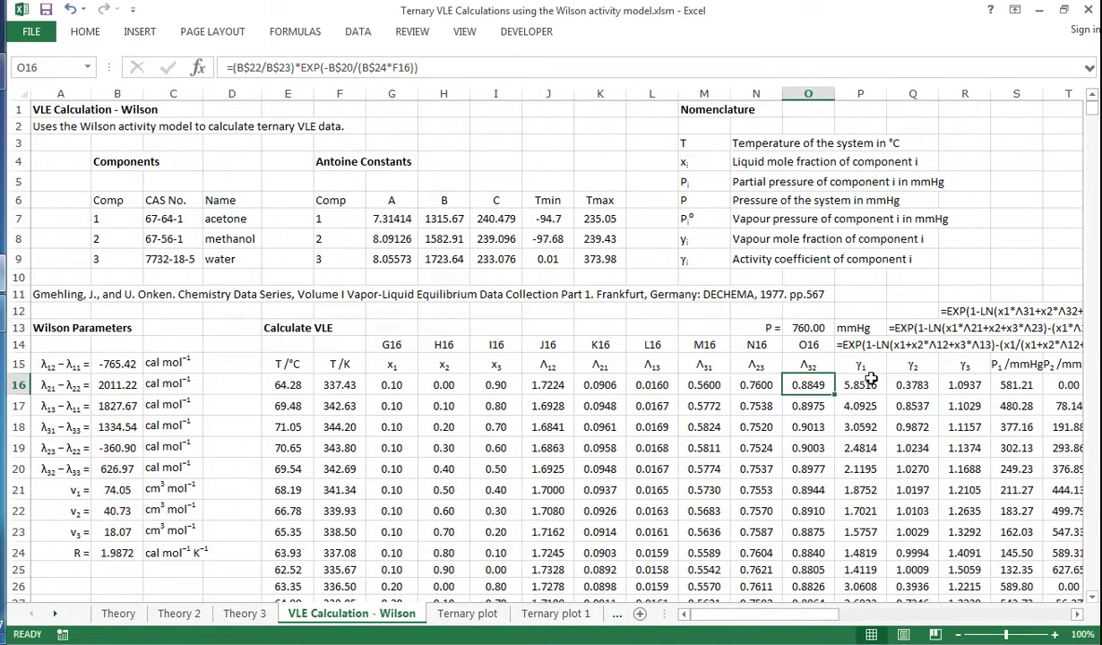
{"action": "left_click", "coordinate": [865, 383]}
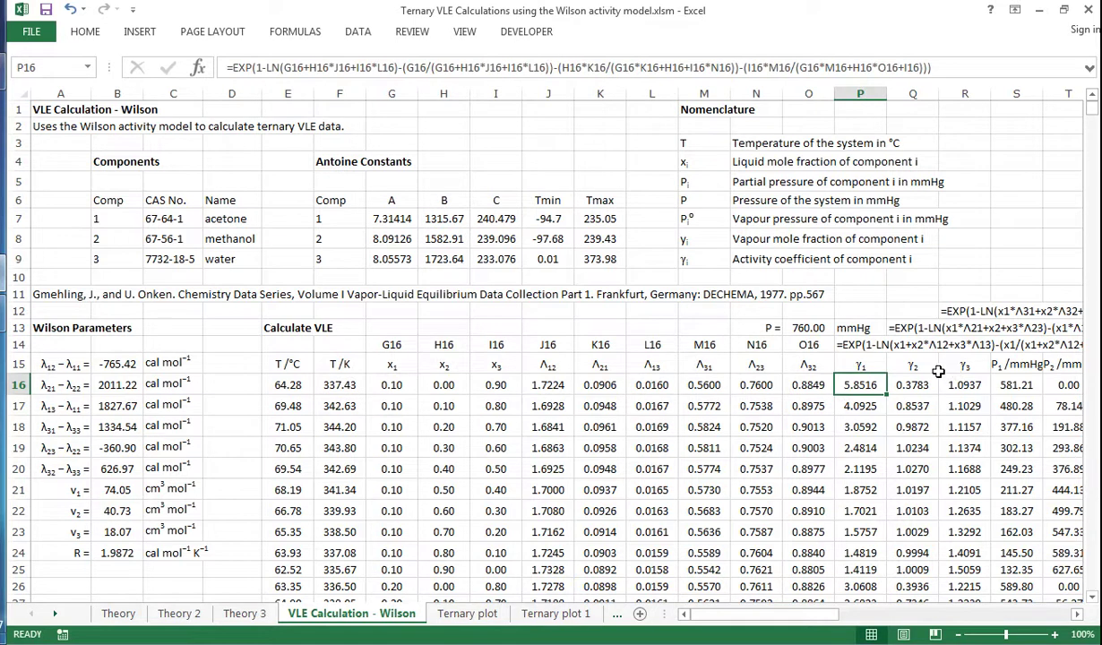
{"action": "double_click", "coordinate": [869, 385]}
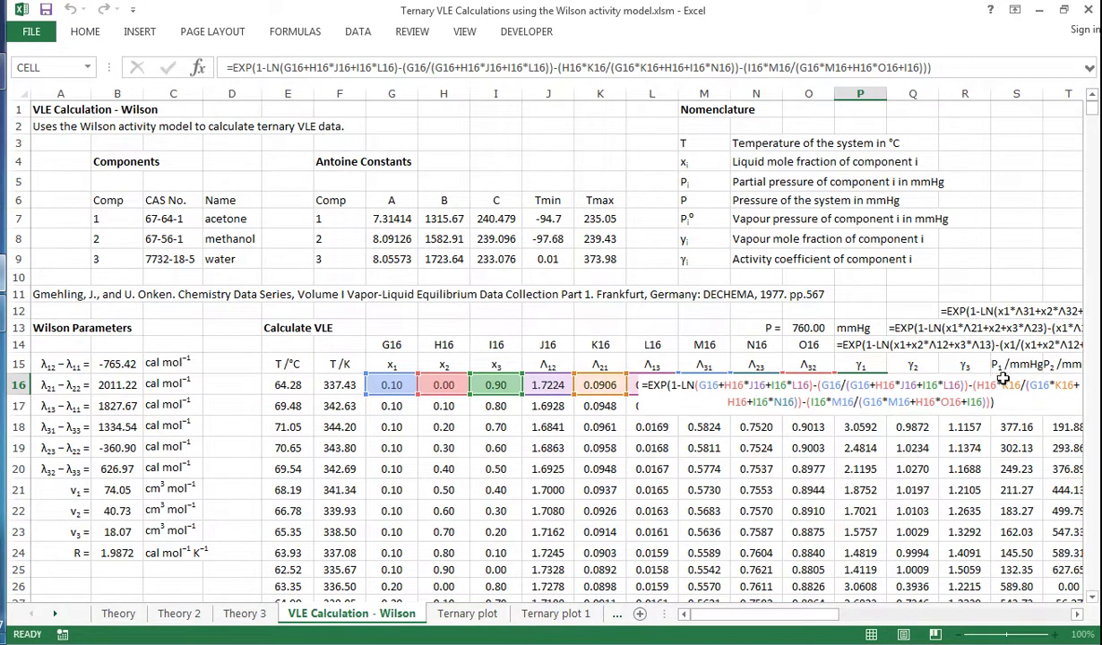
{"action": "key", "text": "Escape"}
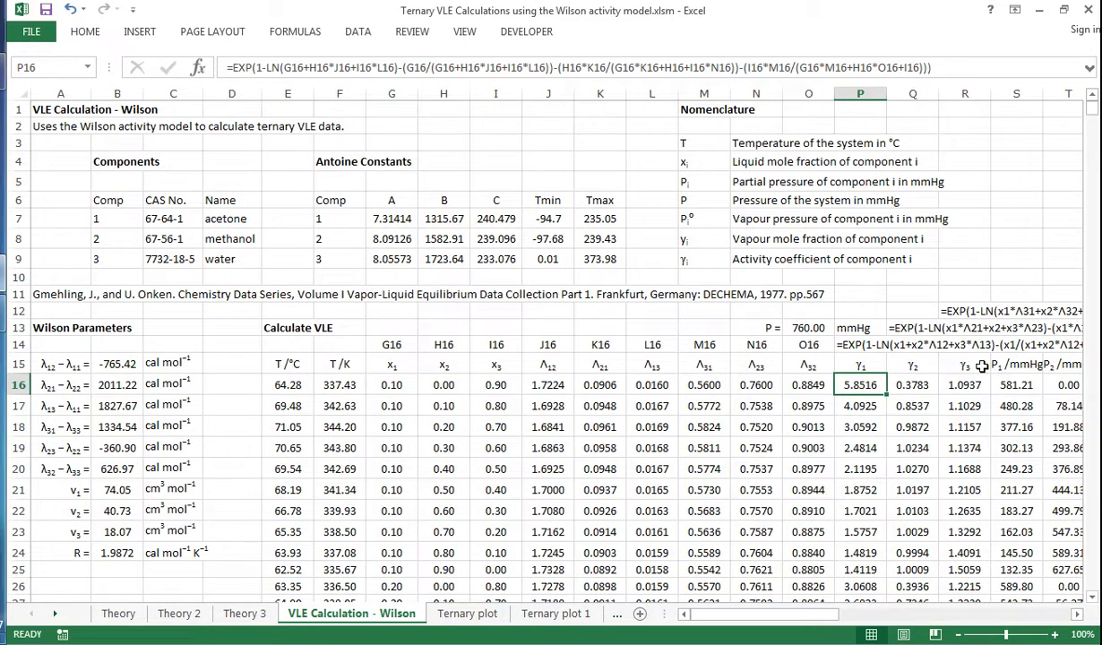
{"action": "double_click", "coordinate": [842, 342]}
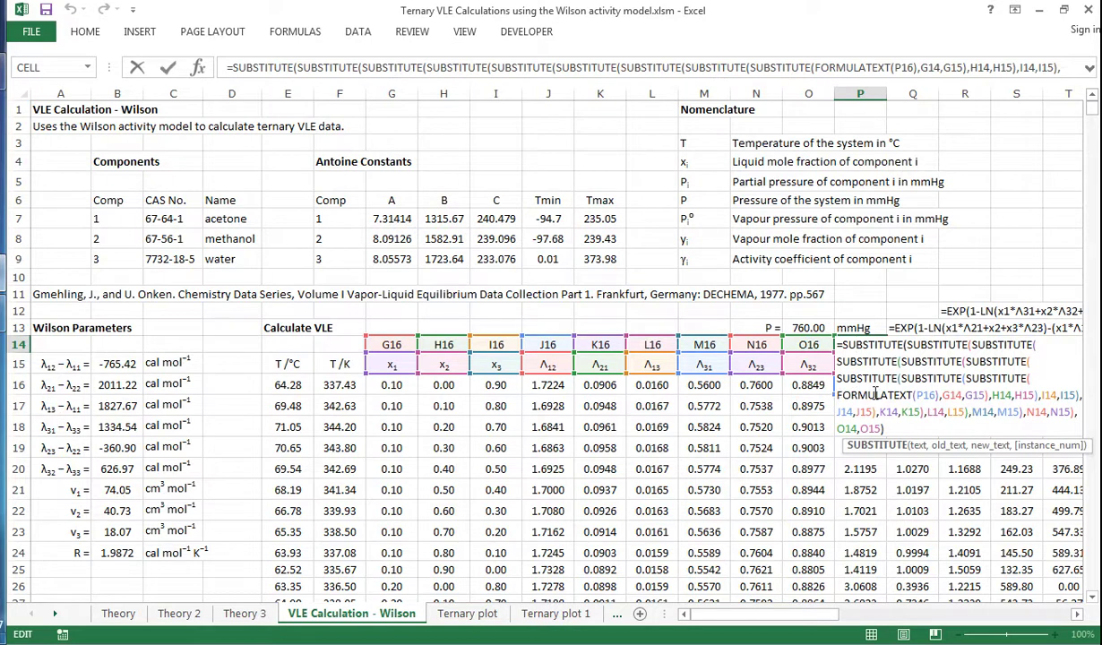
{"action": "key", "text": "Escape"}
{"action": "left_click", "coordinate": [846, 384]}
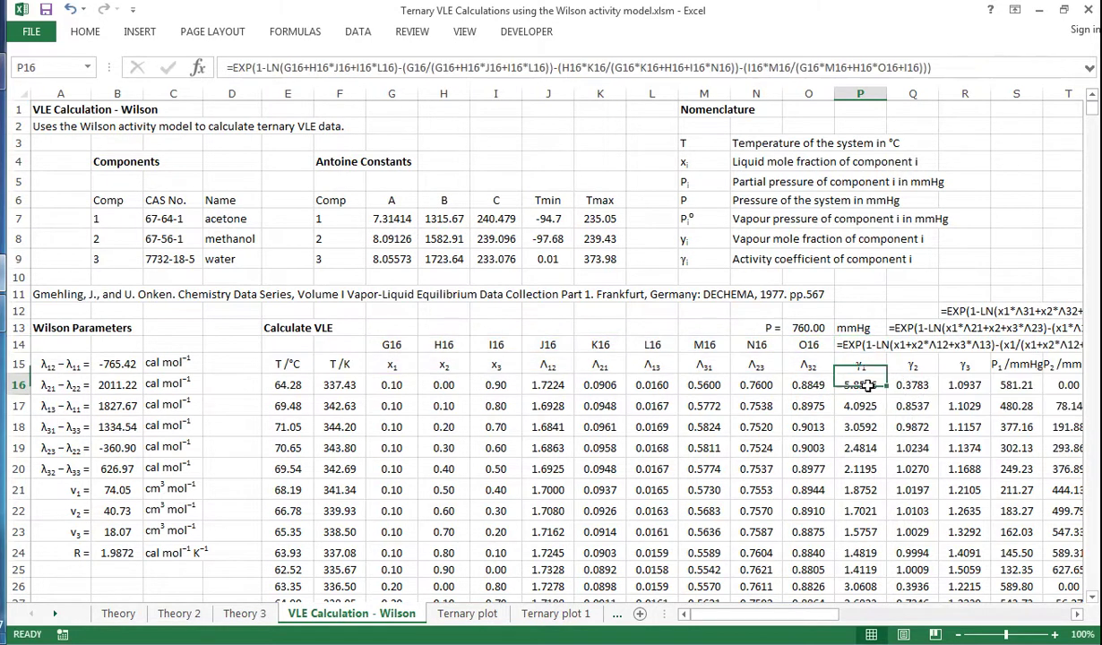
{"action": "left_click", "coordinate": [860, 344]}
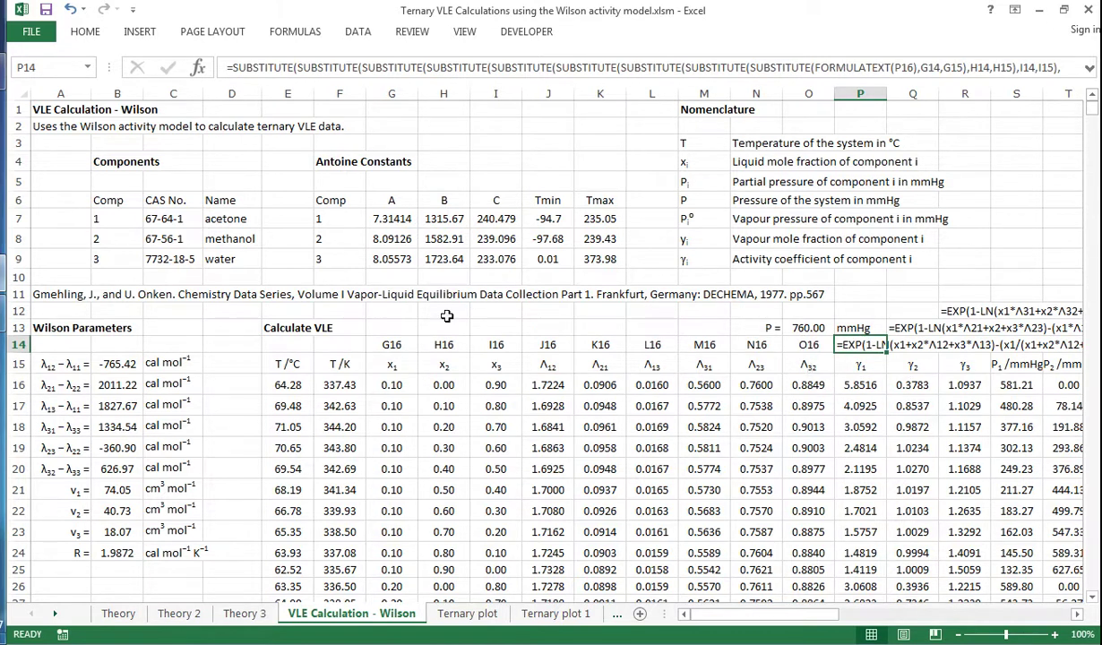
{"action": "left_click", "coordinate": [391, 344]}
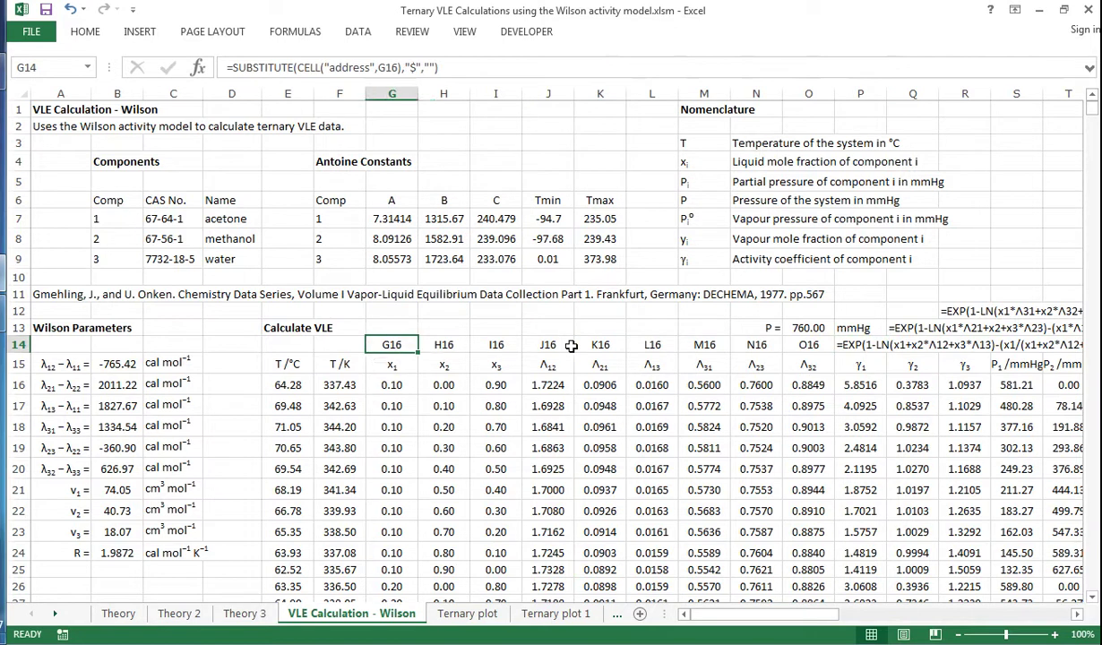
{"action": "left_click", "coordinate": [392, 363]}
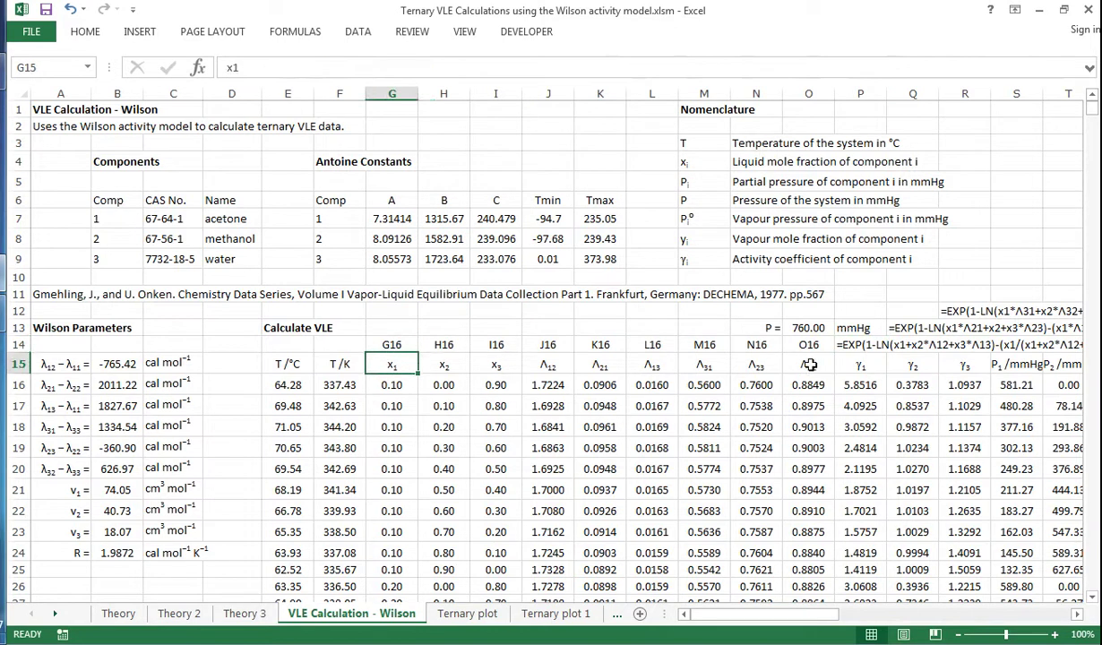
{"action": "left_click", "coordinate": [445, 344]}
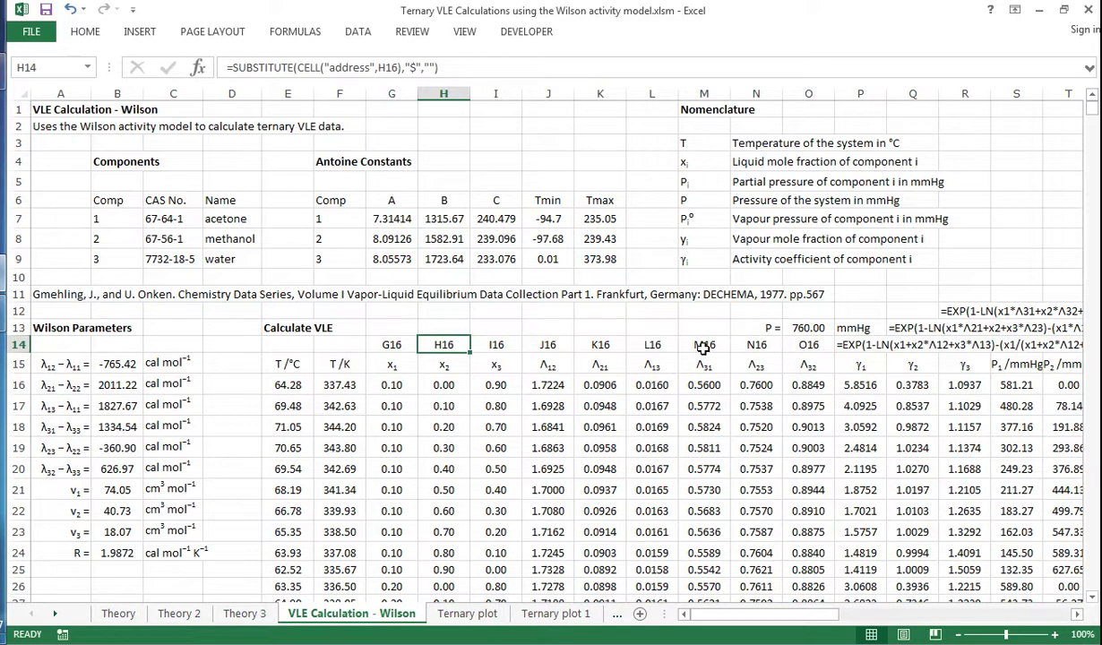
{"action": "left_click", "coordinate": [443, 361]}
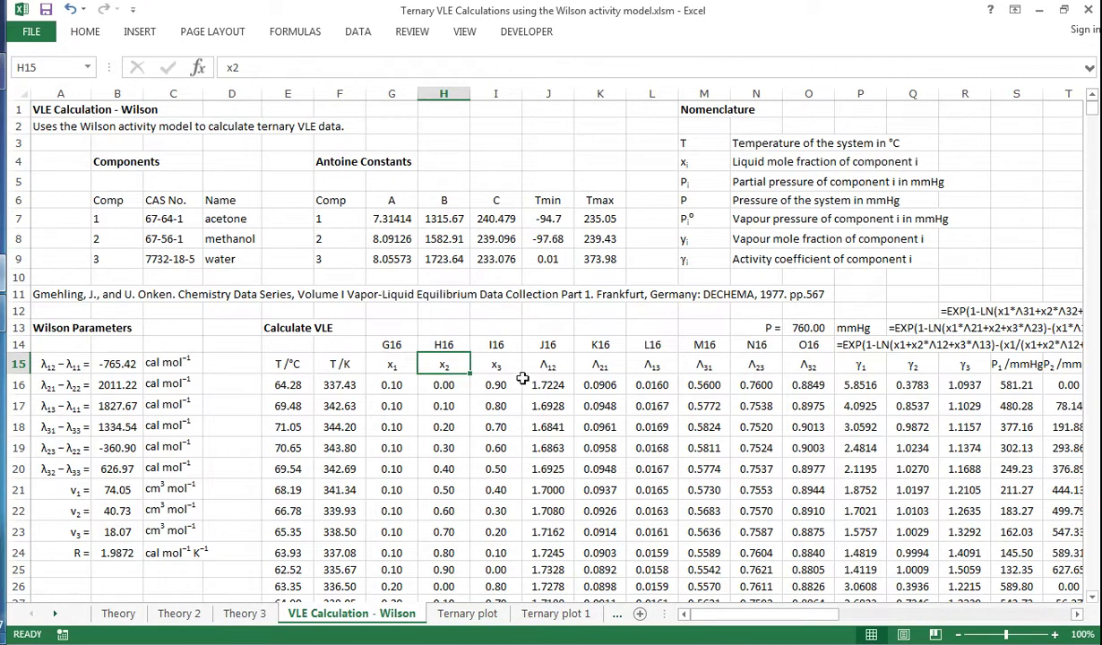
{"action": "left_click_drag", "start_coordinate": [764, 613], "coordinate": [842, 613]}
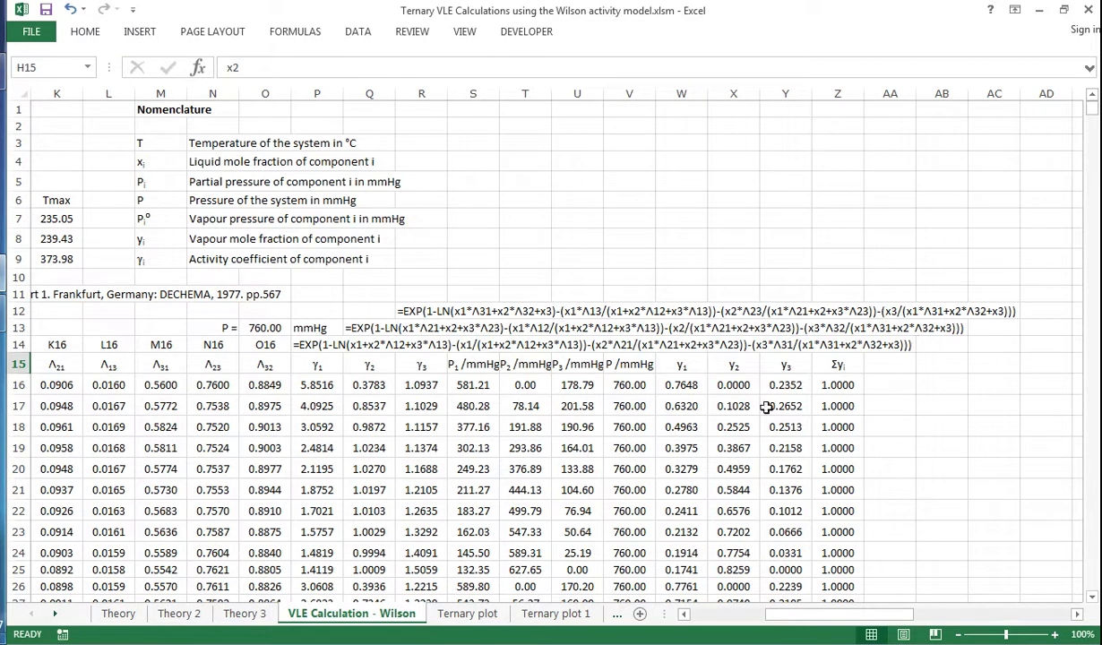
{"action": "left_click", "coordinate": [374, 328]}
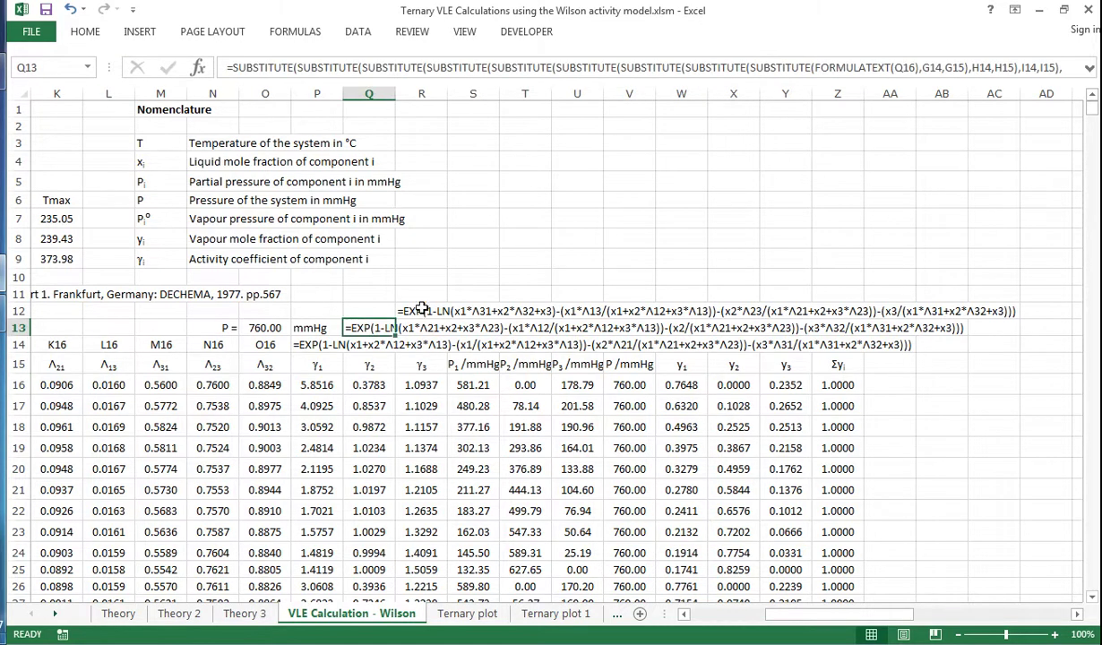
{"action": "left_click", "coordinate": [408, 309]}
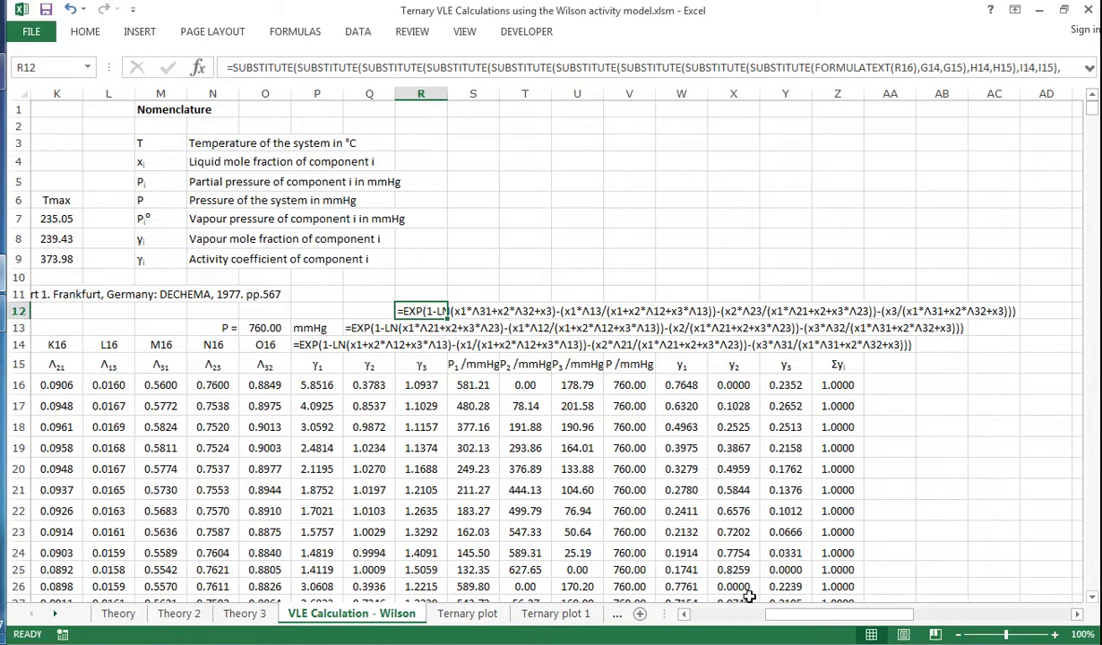
{"action": "left_click_drag", "start_coordinate": [790, 617], "coordinate": [741, 624]}
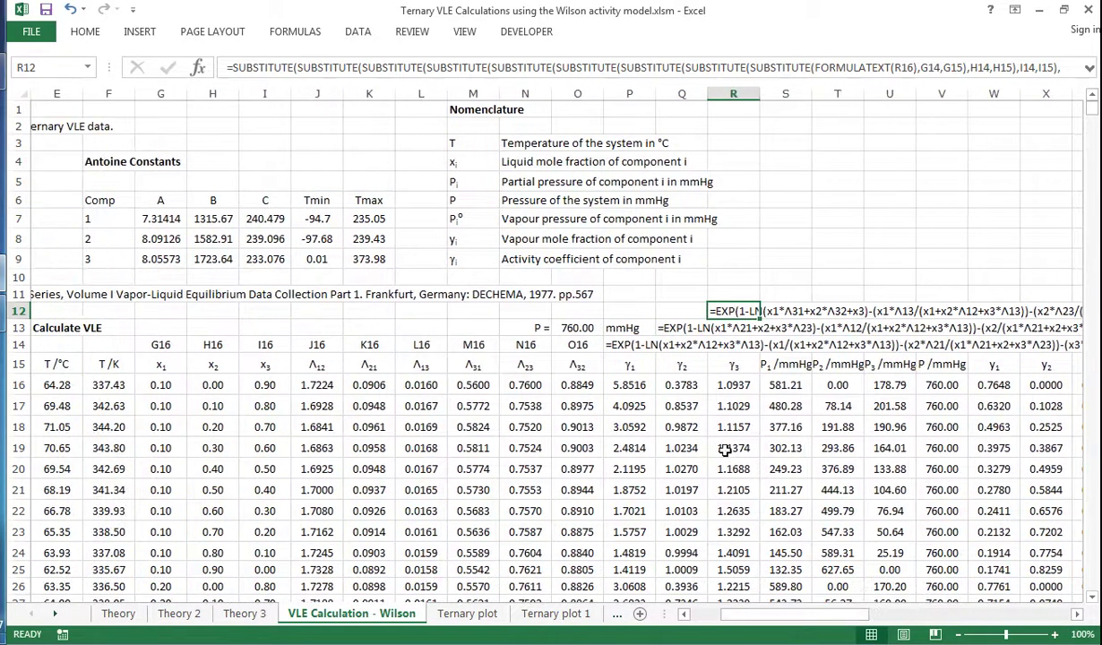
{"action": "left_click", "coordinate": [766, 385]}
{"action": "left_click", "coordinate": [848, 386]}
{"action": "left_click", "coordinate": [892, 386]}
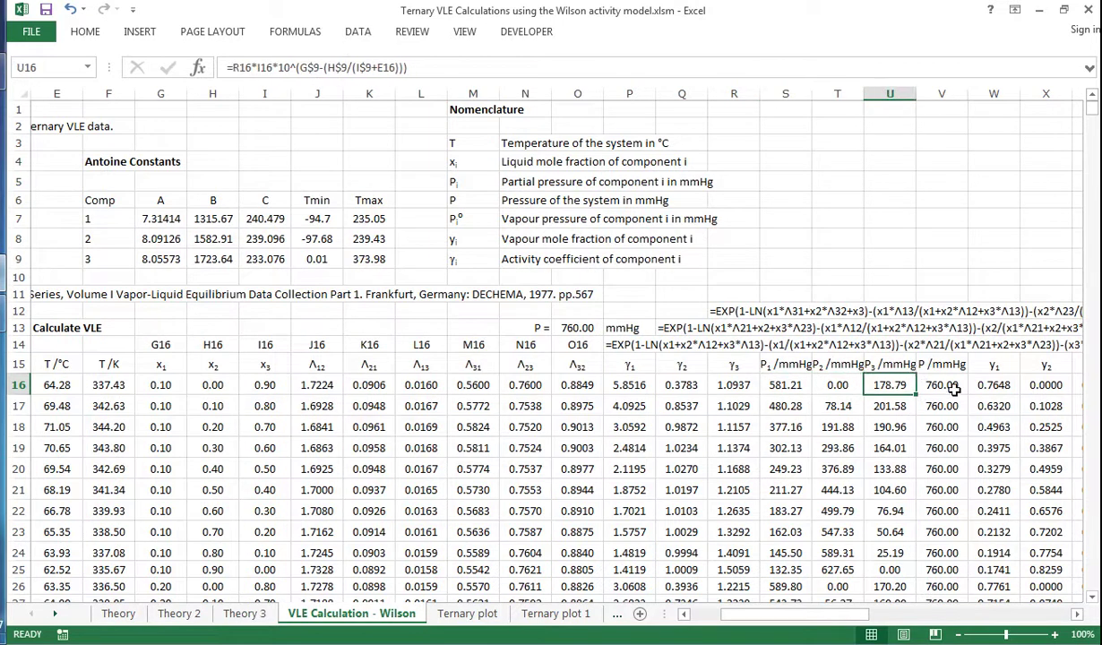
{"action": "left_click", "coordinate": [941, 385]}
{"action": "key", "text": "alt+equal"}
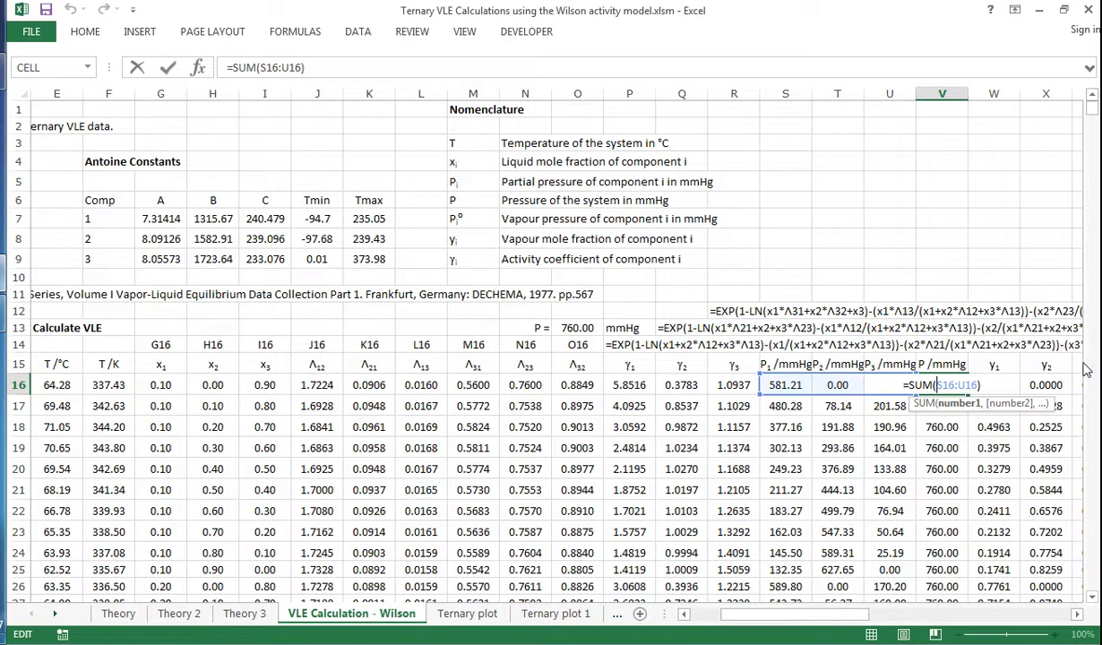
{"action": "key", "text": "ctrl+Return"}
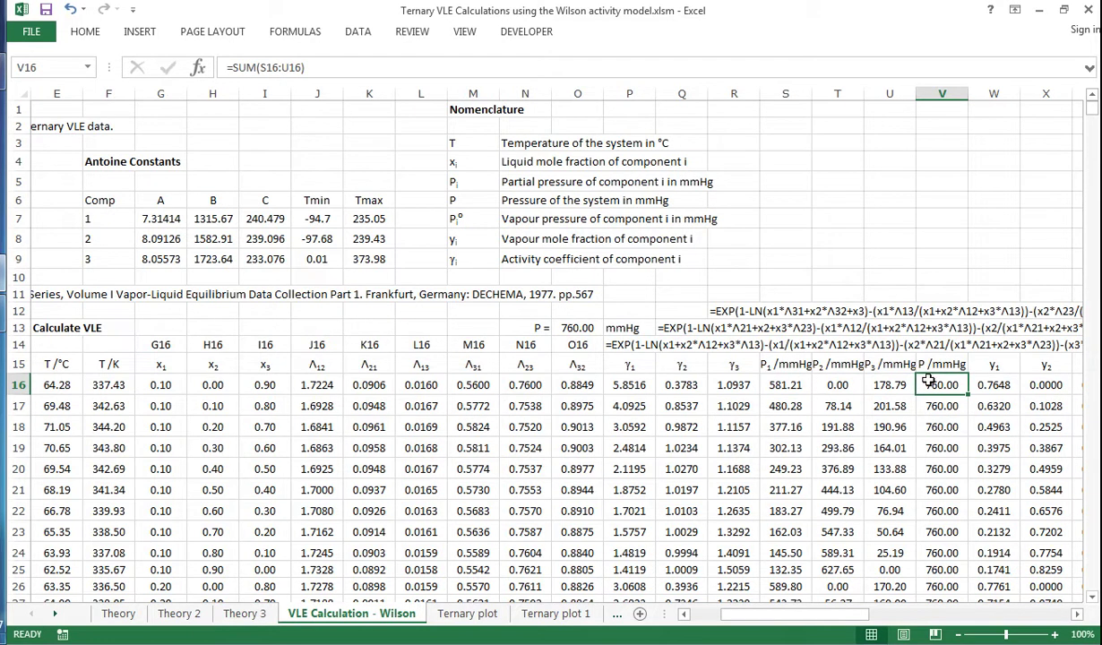
{"action": "scroll", "coordinate": [752, 587], "scroll_direction": "right", "scroll_amount": 5}
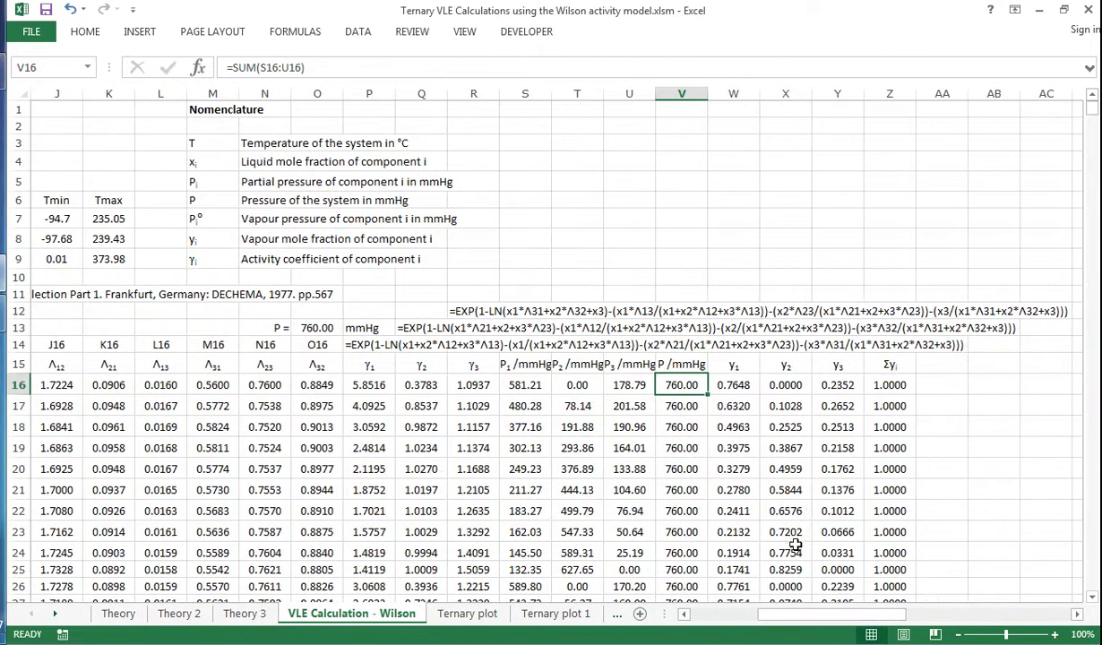
{"action": "left_click", "coordinate": [743, 380]}
{"action": "left_click", "coordinate": [785, 383]}
{"action": "left_click", "coordinate": [837, 381]}
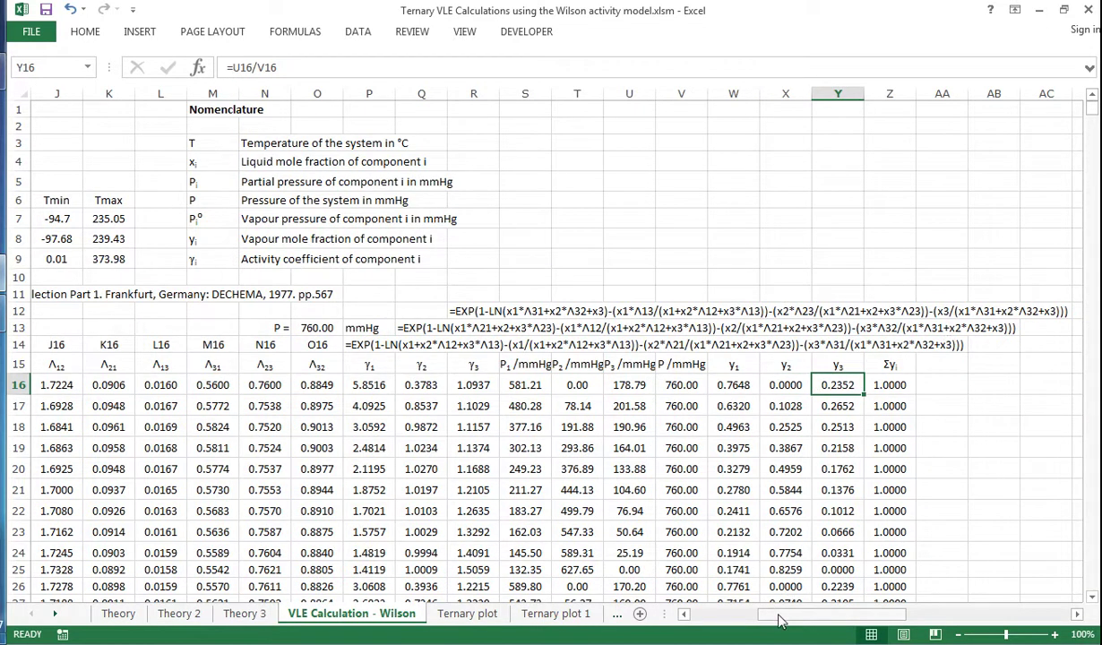
{"action": "mouse_move", "coordinate": [782, 614]}
{"action": "left_mouse_down"}
{"action": "mouse_move", "coordinate": [721, 630]}
{"action": "mouse_move", "coordinate": [762, 622]}
{"action": "left_mouse_up"}
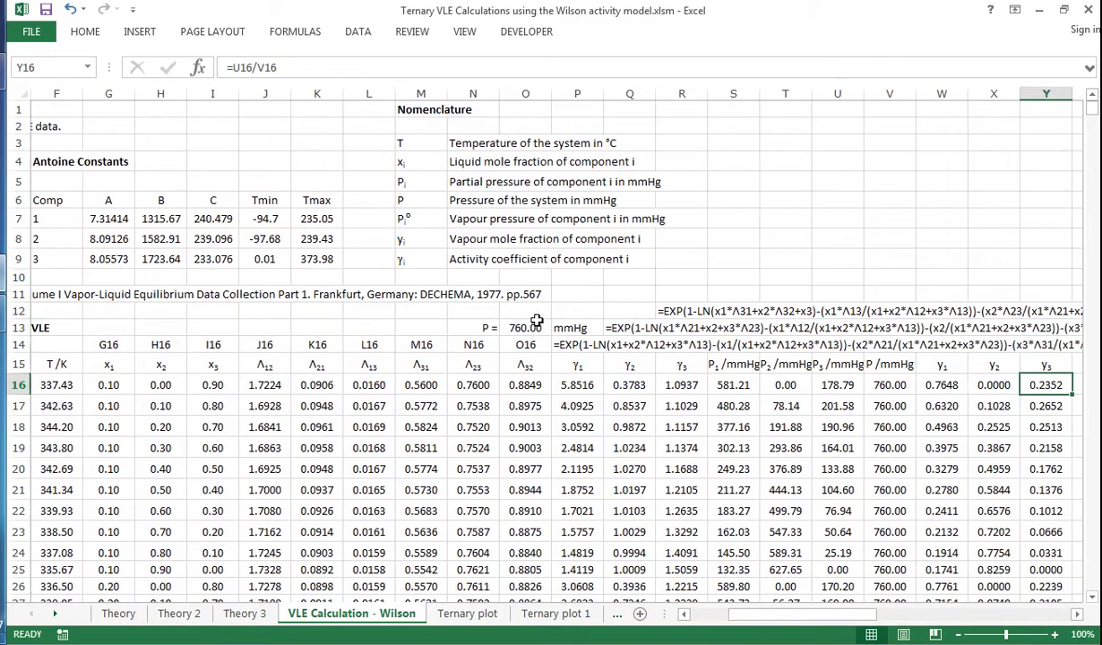
{"action": "left_click", "coordinate": [525, 328]}
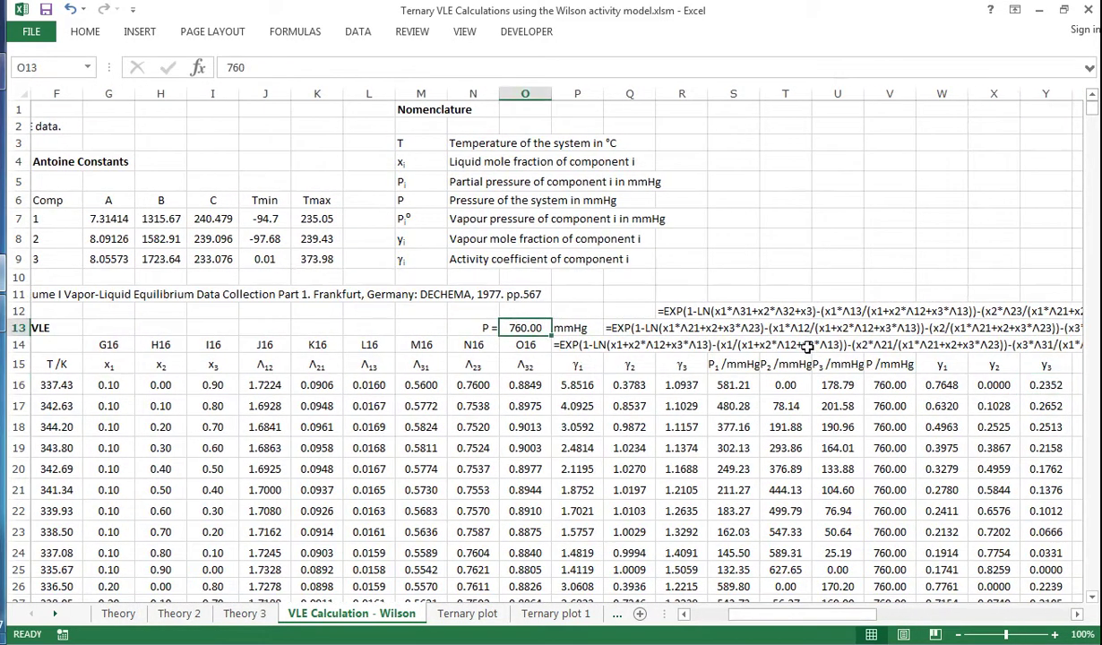
{"action": "left_click", "coordinate": [858, 382]}
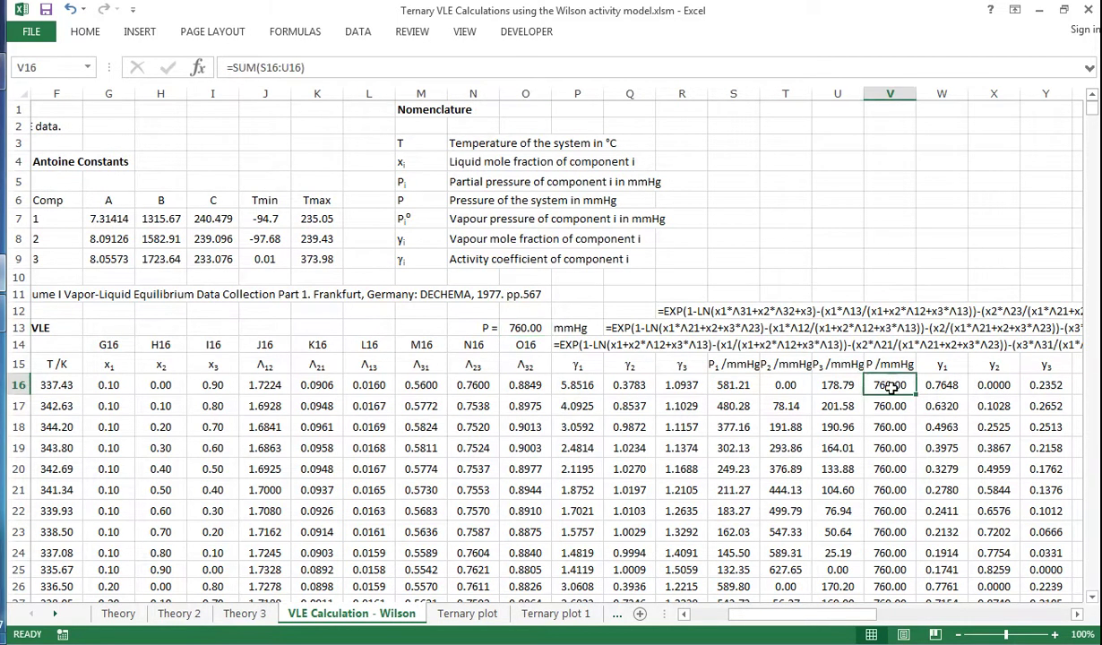
{"action": "left_click_drag", "start_coordinate": [772, 625], "coordinate": [793, 615]}
{"action": "left_click", "coordinate": [226, 380]}
{"action": "left_click", "coordinate": [634, 384]}
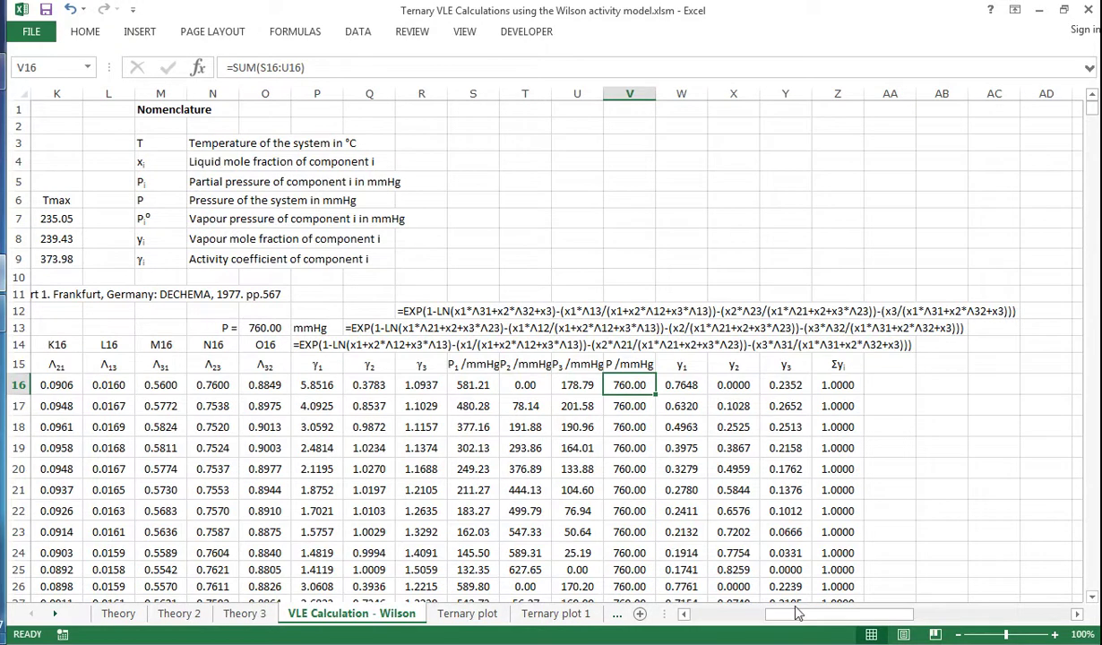
{"action": "left_click_drag", "start_coordinate": [779, 618], "coordinate": [757, 616]}
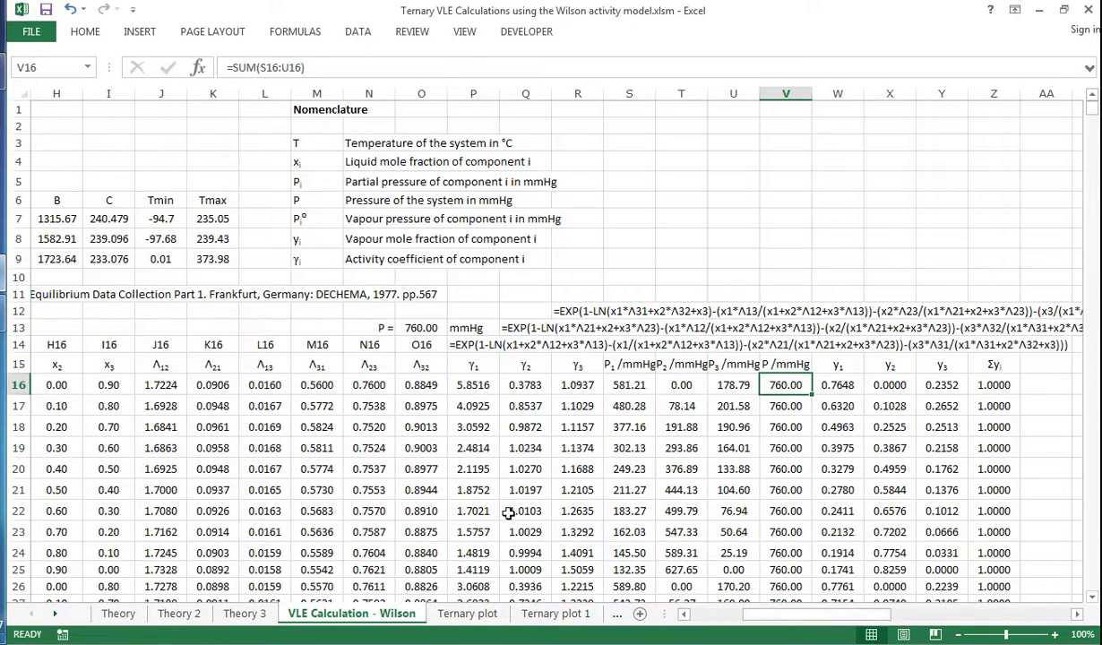
On the Ternary plot sheet, enter 20 mol% acetone in cell Q3.
{"action": "left_click", "coordinate": [465, 613]}
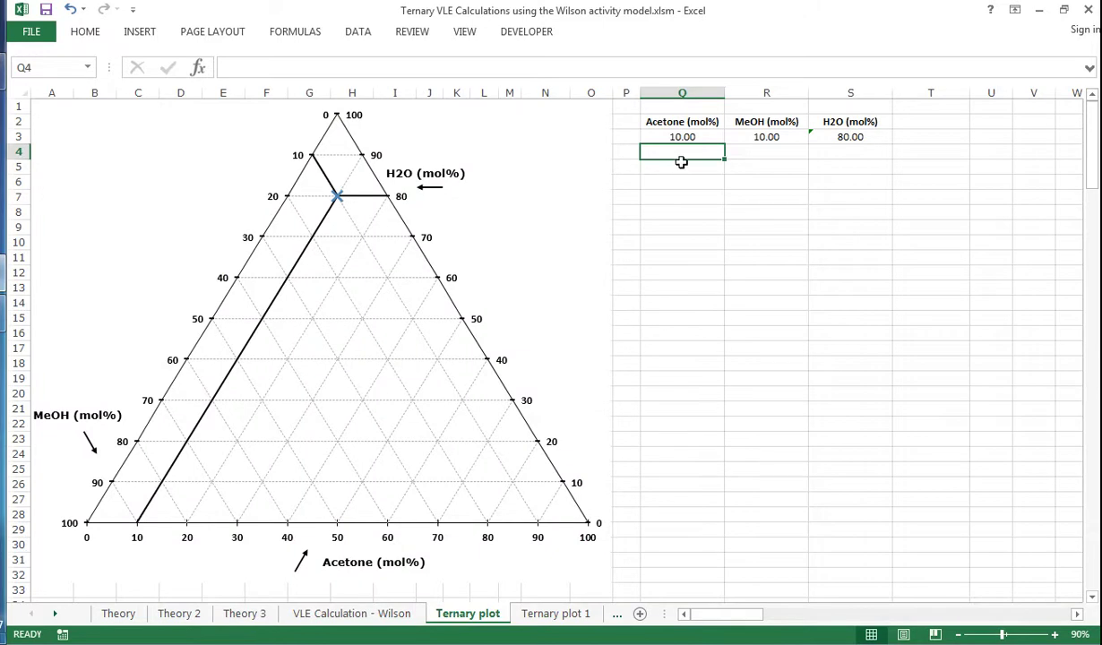
{"action": "left_click", "coordinate": [685, 135]}
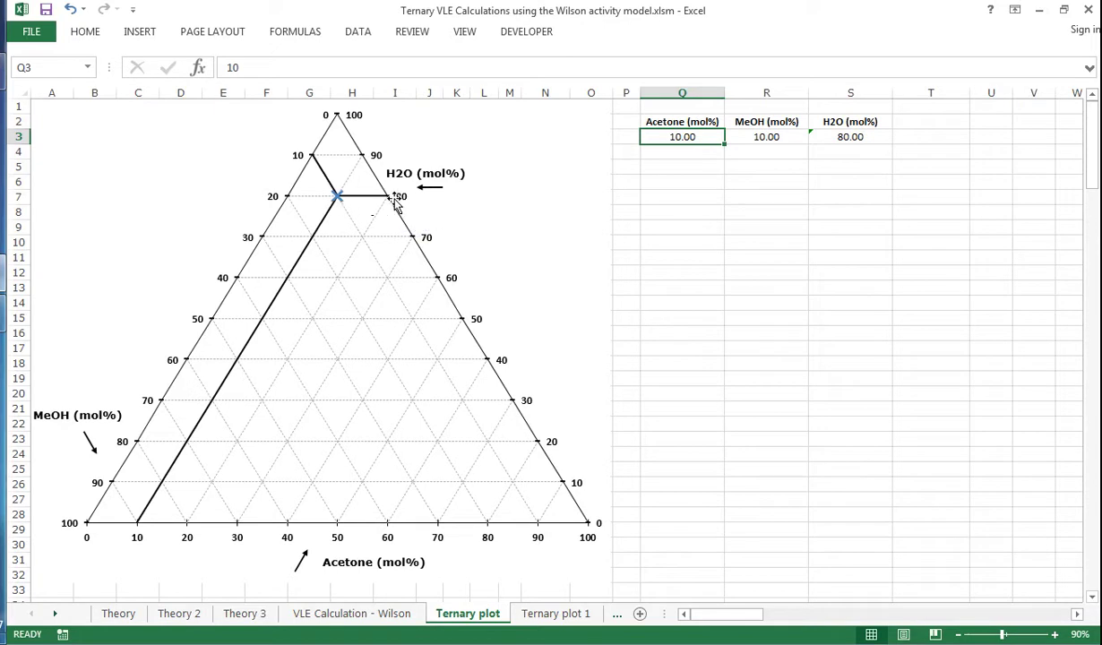
{"action": "mouse_move", "coordinate": [339, 202]}
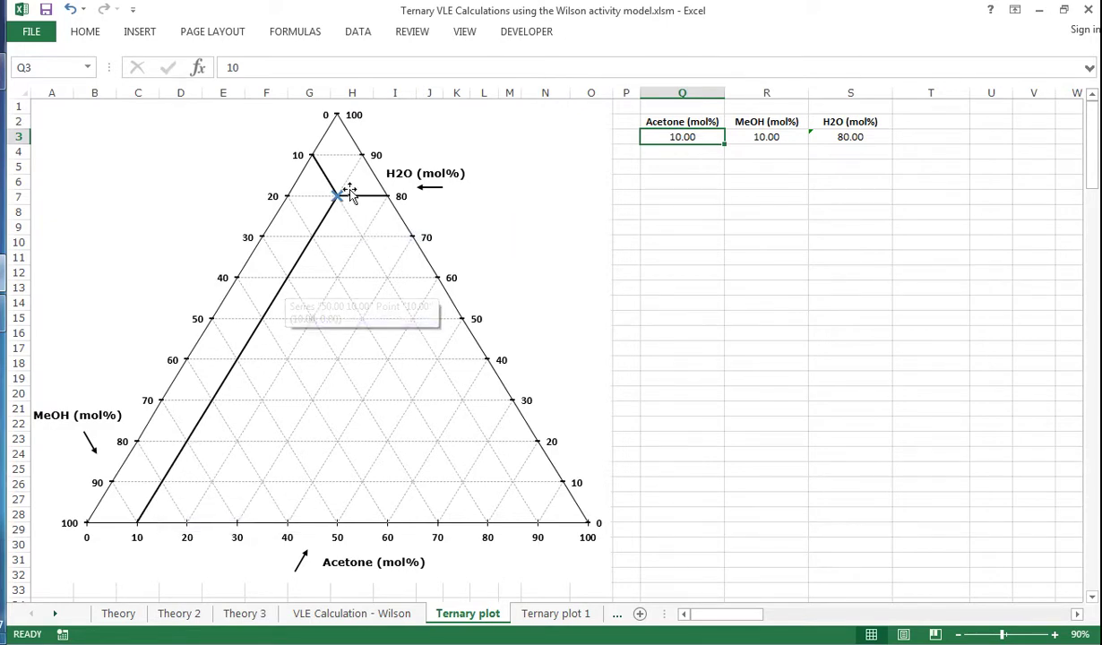
{"action": "type", "text": "20"}
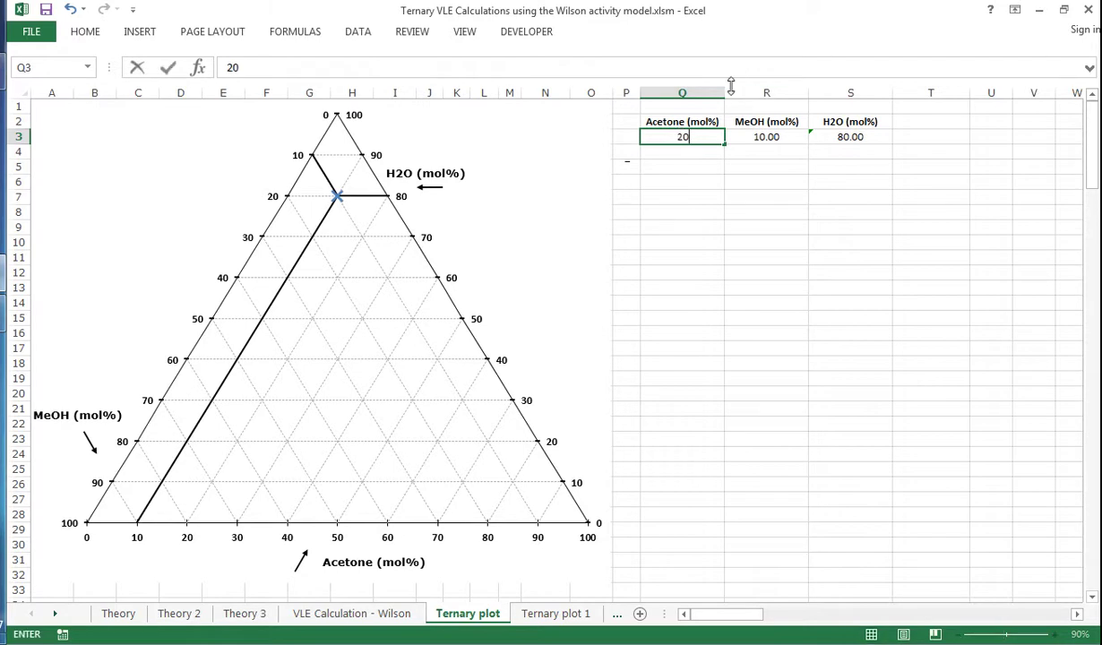
{"action": "key", "text": "Return"}
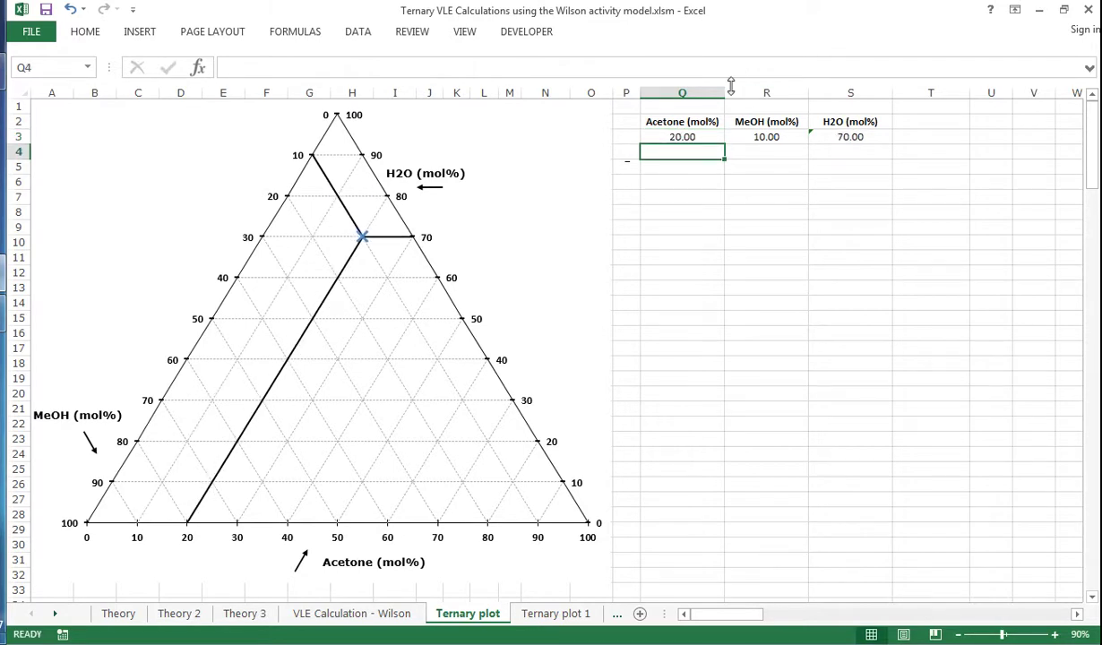
Enter 30 mol% MeOH in cell R3, leaving H2O at 50 mol%.
{"action": "left_click", "coordinate": [766, 136]}
{"action": "type", "text": "30"}
{"action": "key", "text": "Return"}
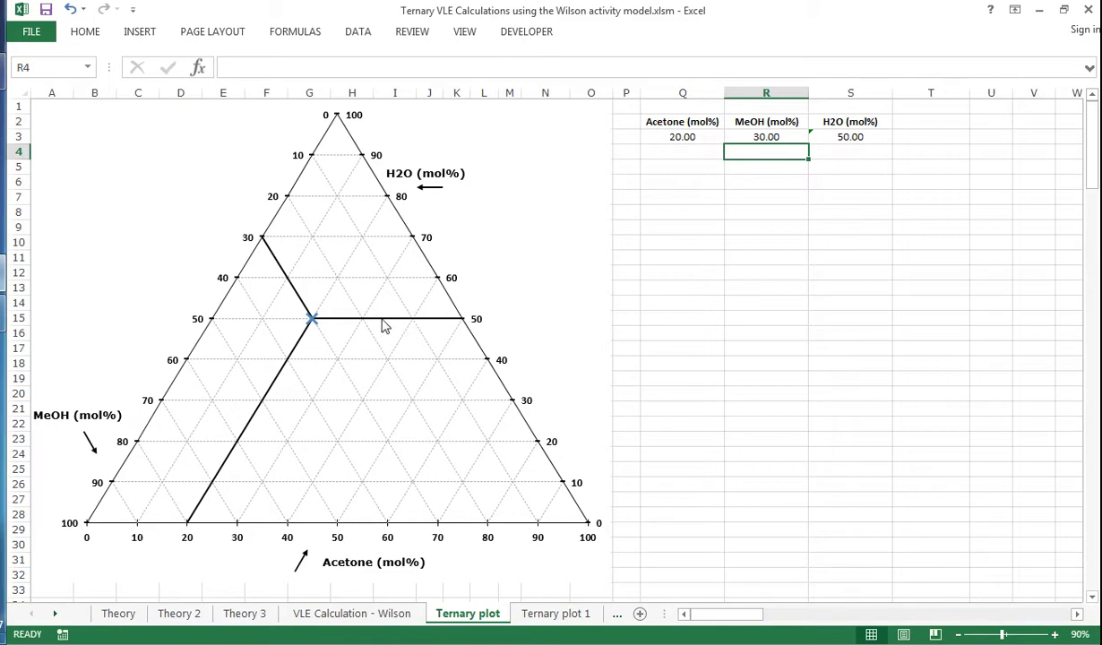
{"action": "mouse_move", "coordinate": [314, 322]}
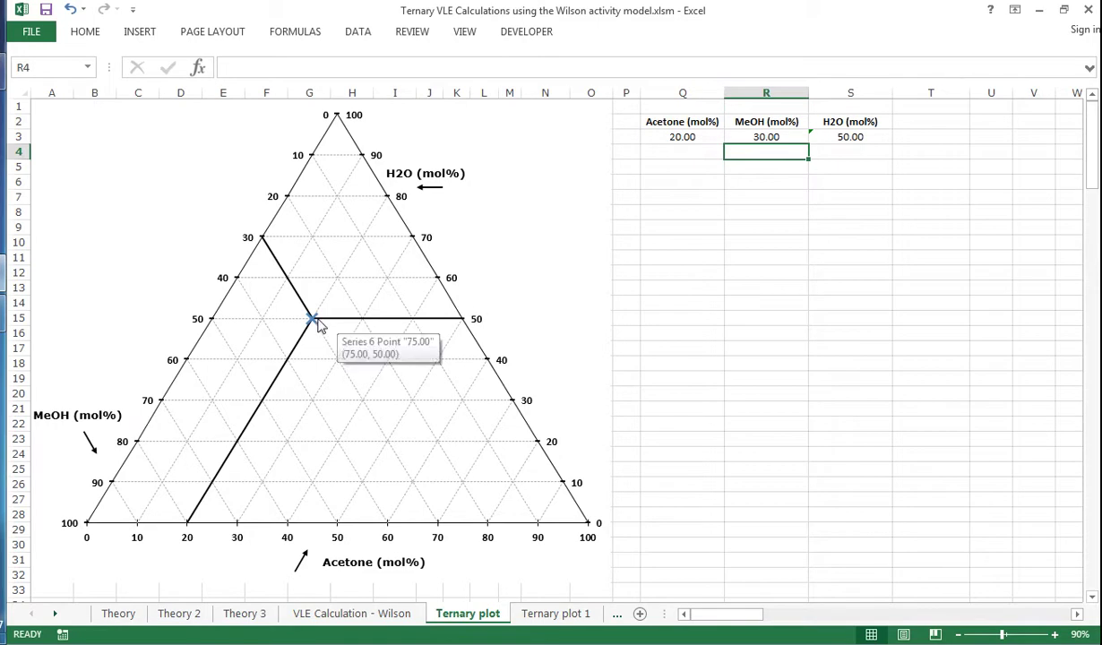
Step through the Ternary plot 1 to 6 sheets, ending on Ternary plot 8 at 80 mol% acetone.
{"action": "left_click", "coordinate": [557, 615]}
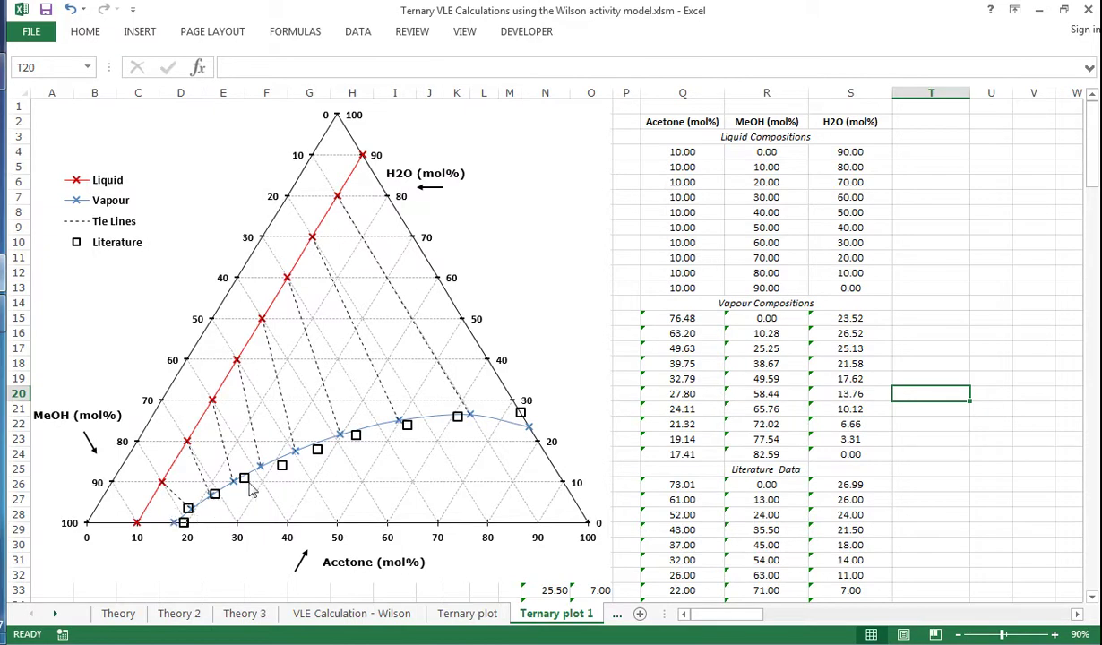
{"action": "left_click", "coordinate": [617, 618]}
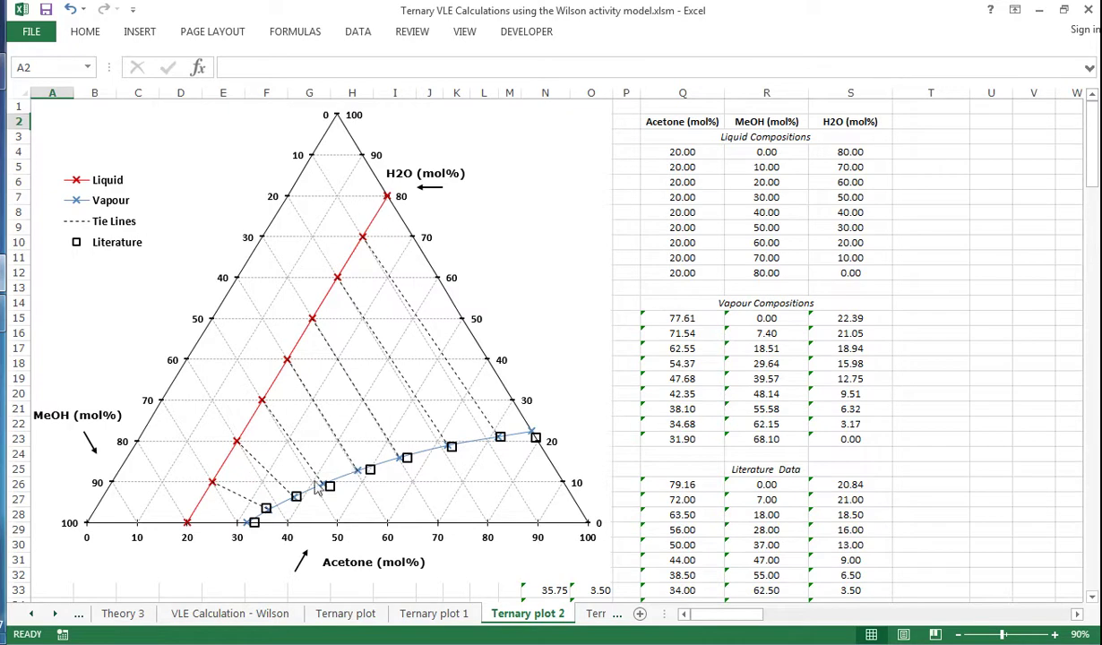
{"action": "left_click", "coordinate": [592, 618]}
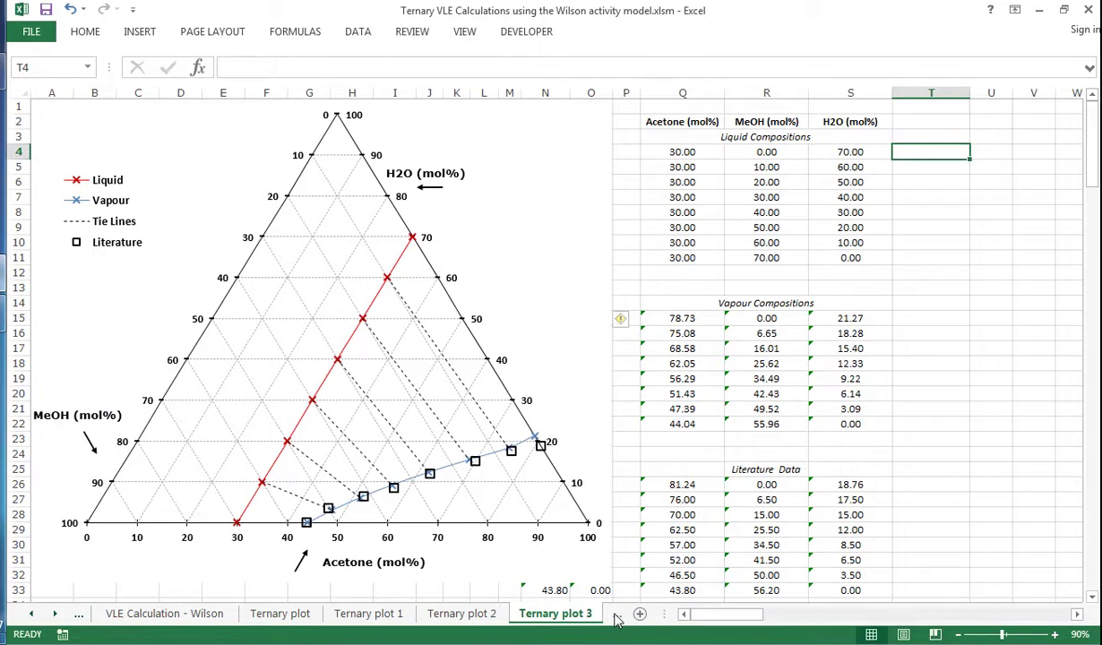
{"action": "left_click", "coordinate": [617, 615]}
{"action": "left_click", "coordinate": [582, 616]}
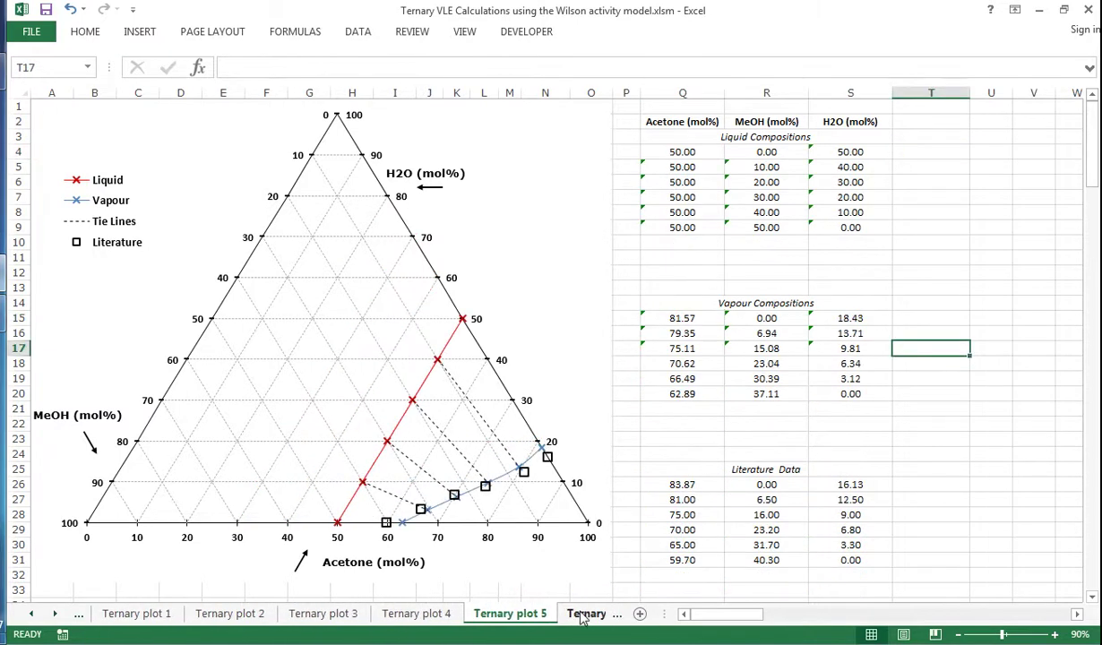
{"action": "left_click", "coordinate": [582, 616]}
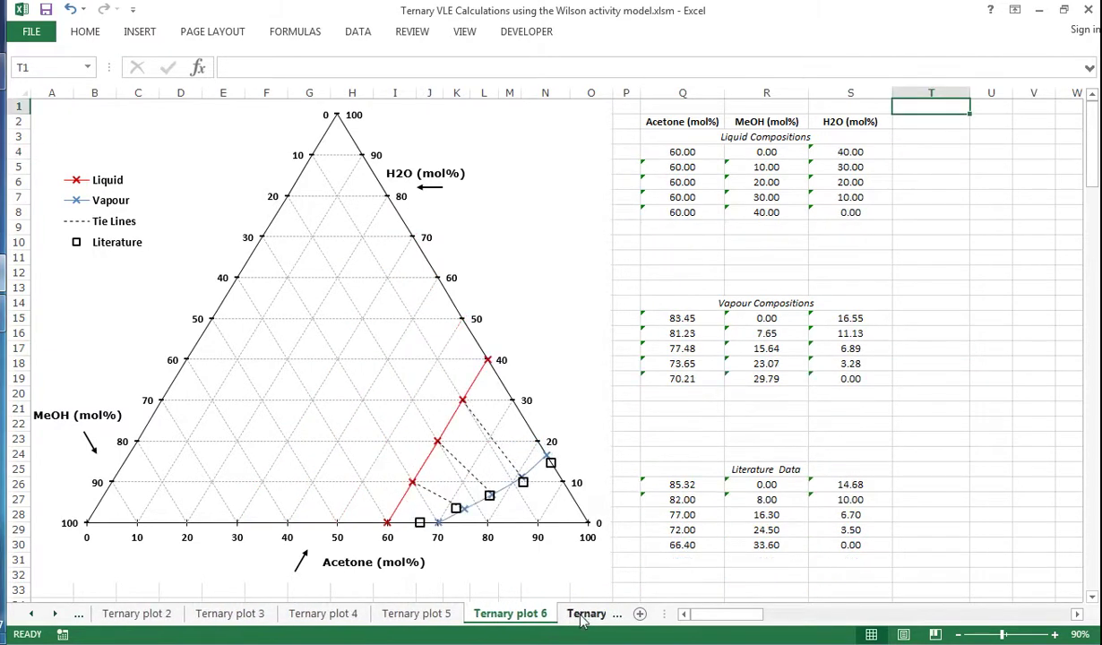
{"action": "left_click", "coordinate": [580, 615]}
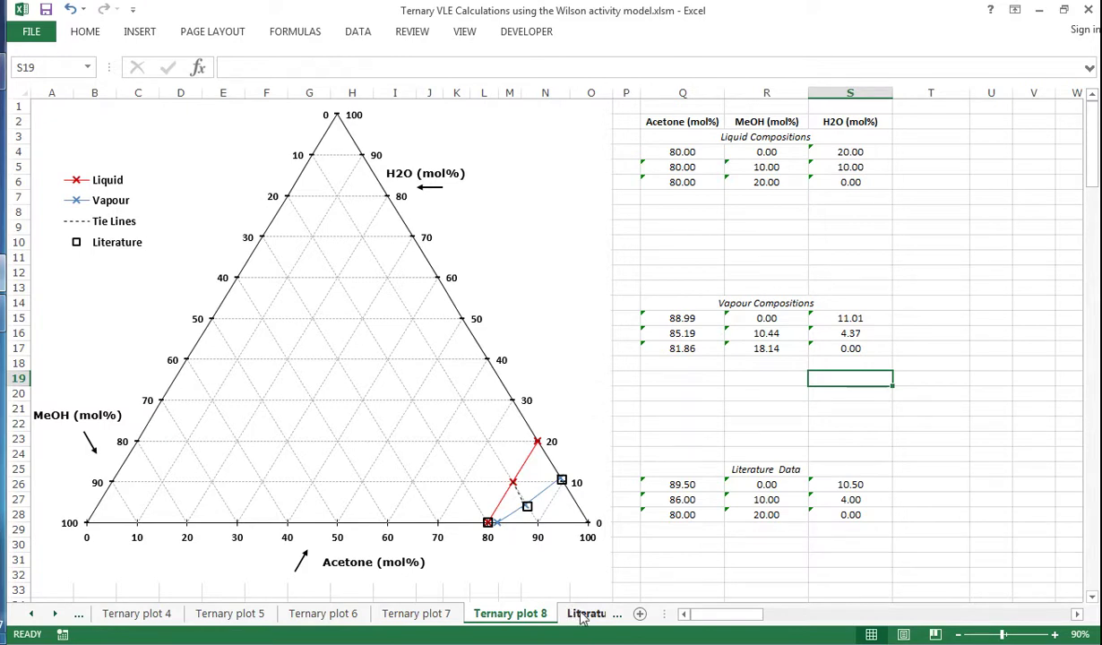
Show the Literature Data sheet with Griswold and Buford's acetone–methanol–water VLE data at 760 mmHg.
{"action": "left_click", "coordinate": [584, 614]}
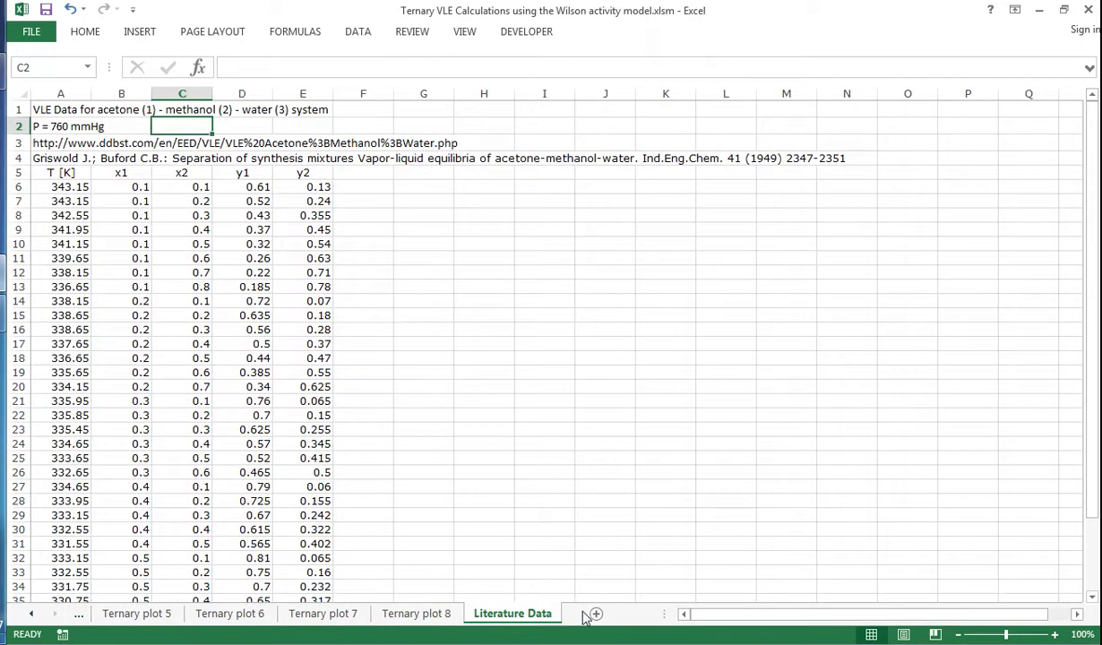